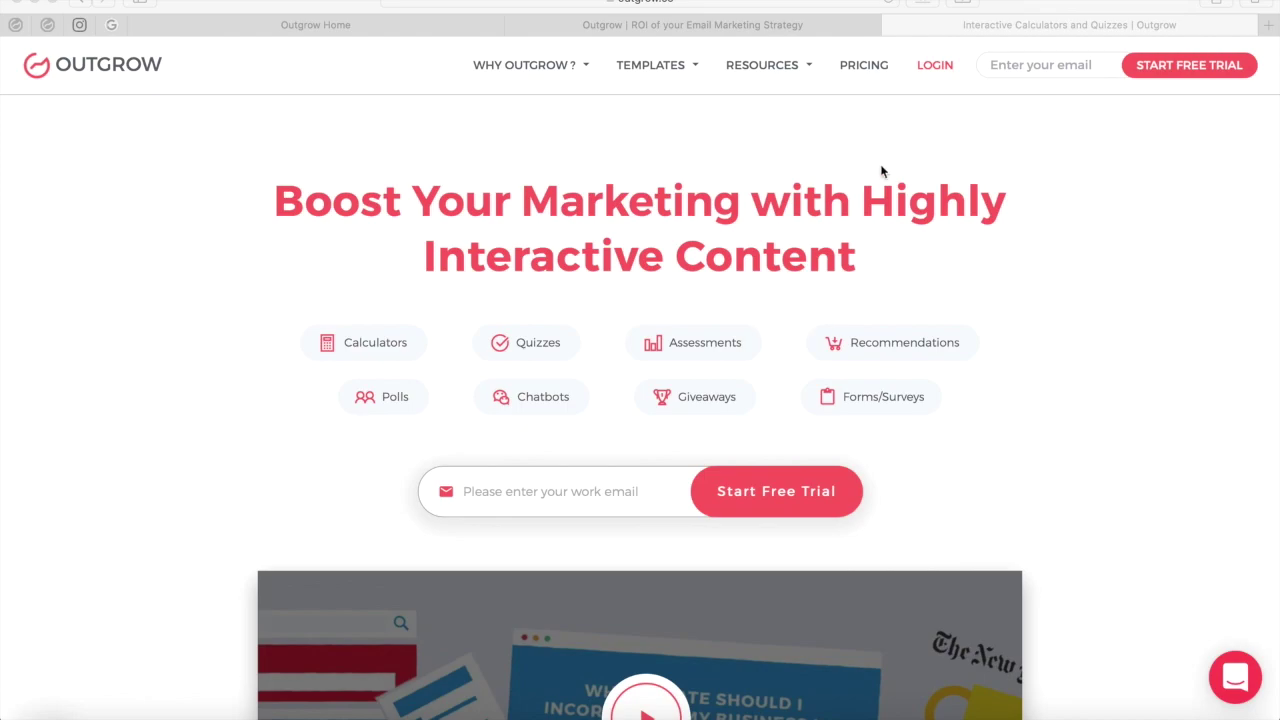
# Sign in to Outgrow from the homepage's LOGIN link.
pyautogui.click(938, 66)
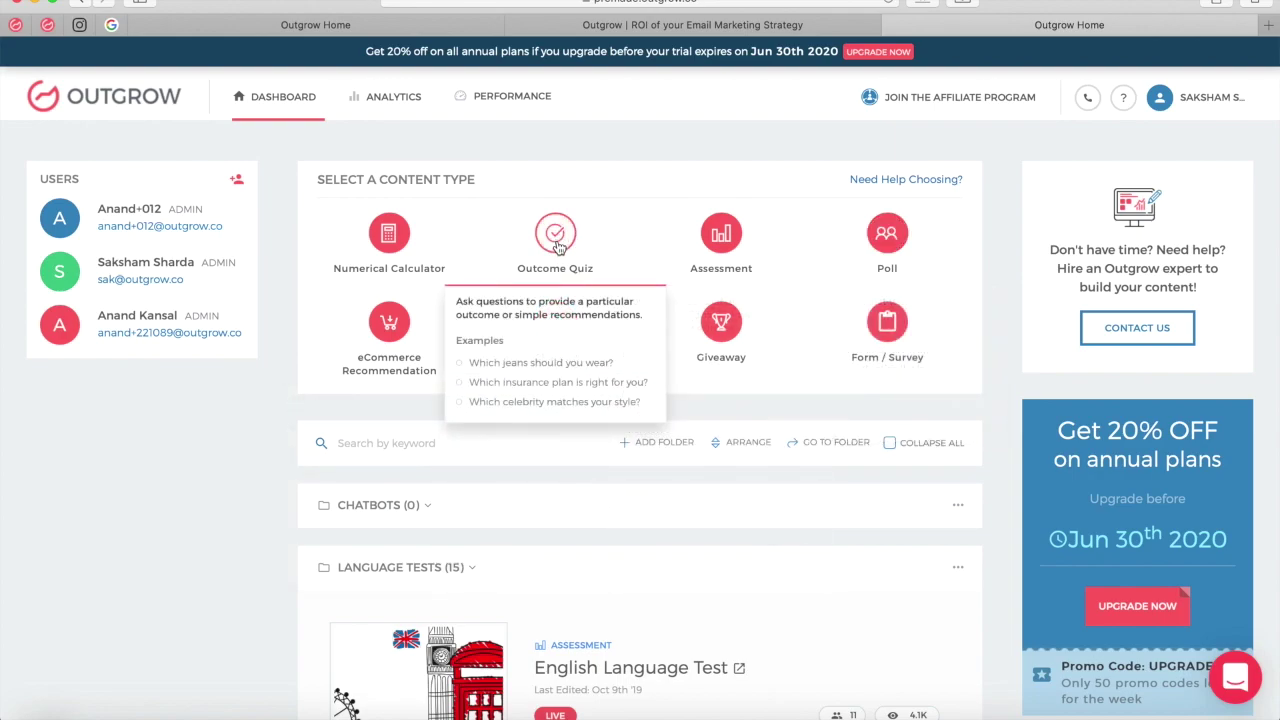
# Start a new Outcome Quiz and browse its ready-made templates instead of blank layouts.
pyautogui.click(558, 247)
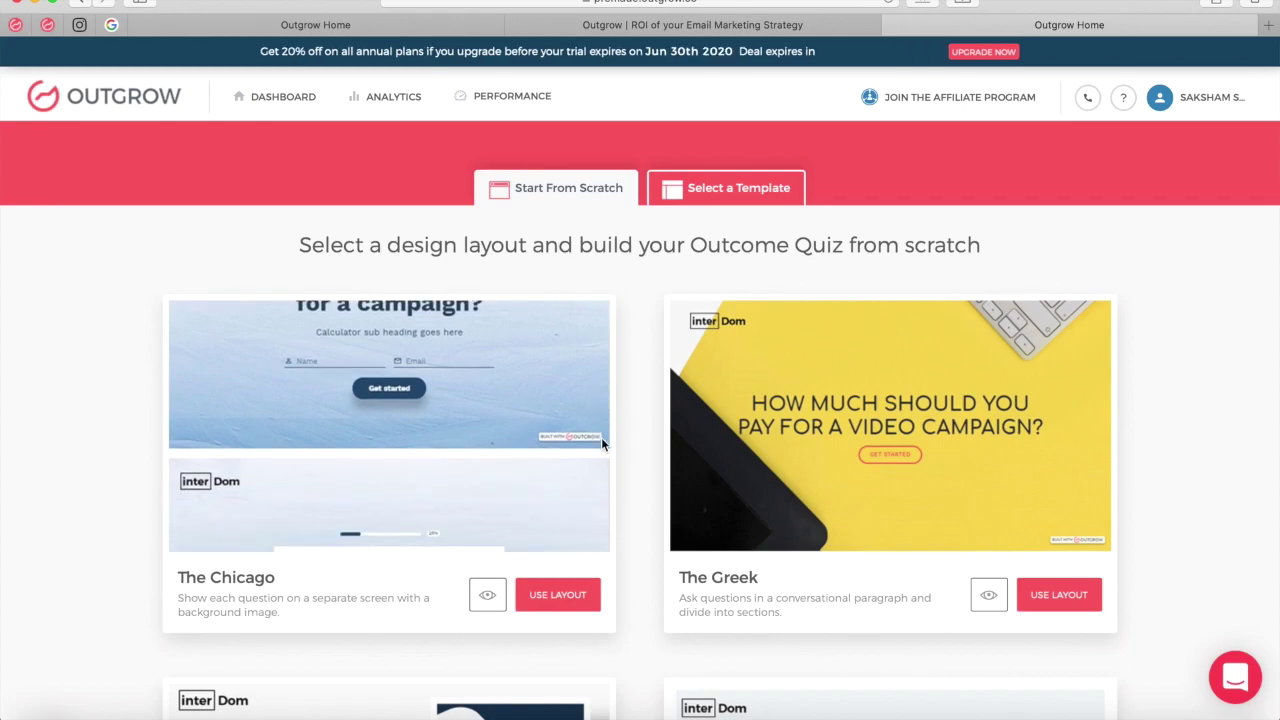
pyautogui.scroll(-3, 601, 437)
pyautogui.scroll(-3, 806, 277)
pyautogui.scroll(-2, 806, 274)
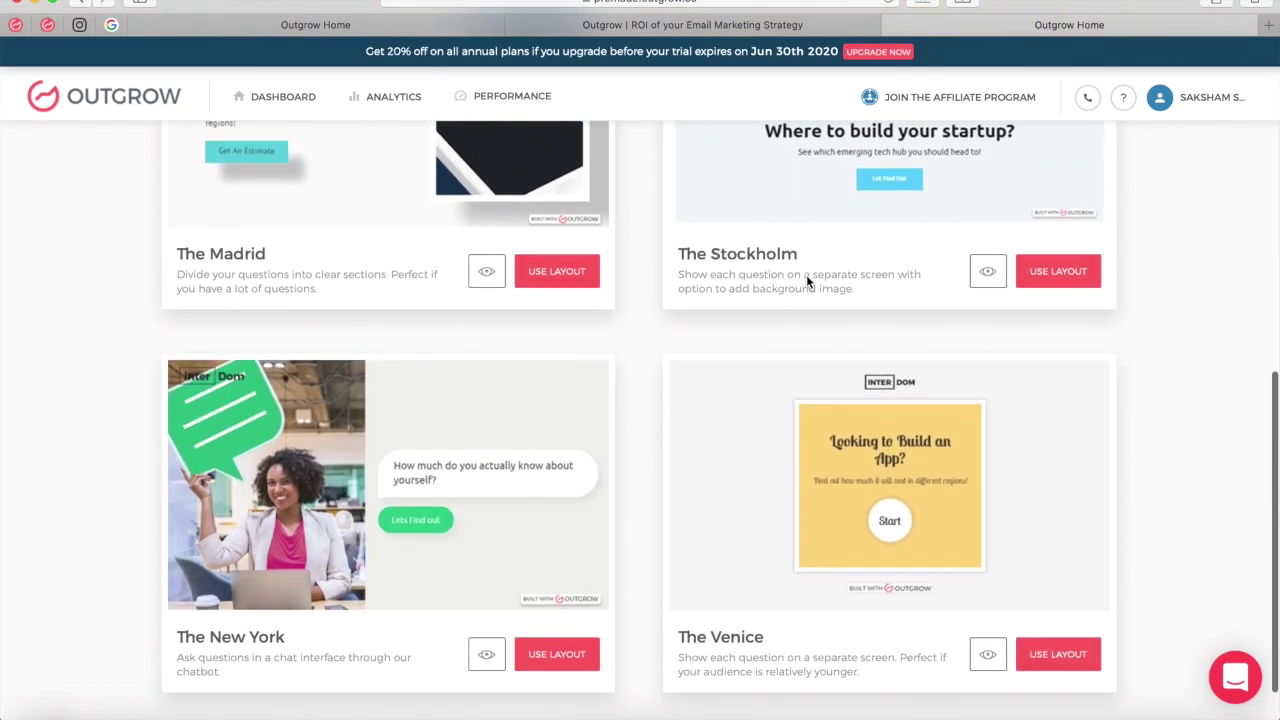
pyautogui.scroll(7, 808, 280)
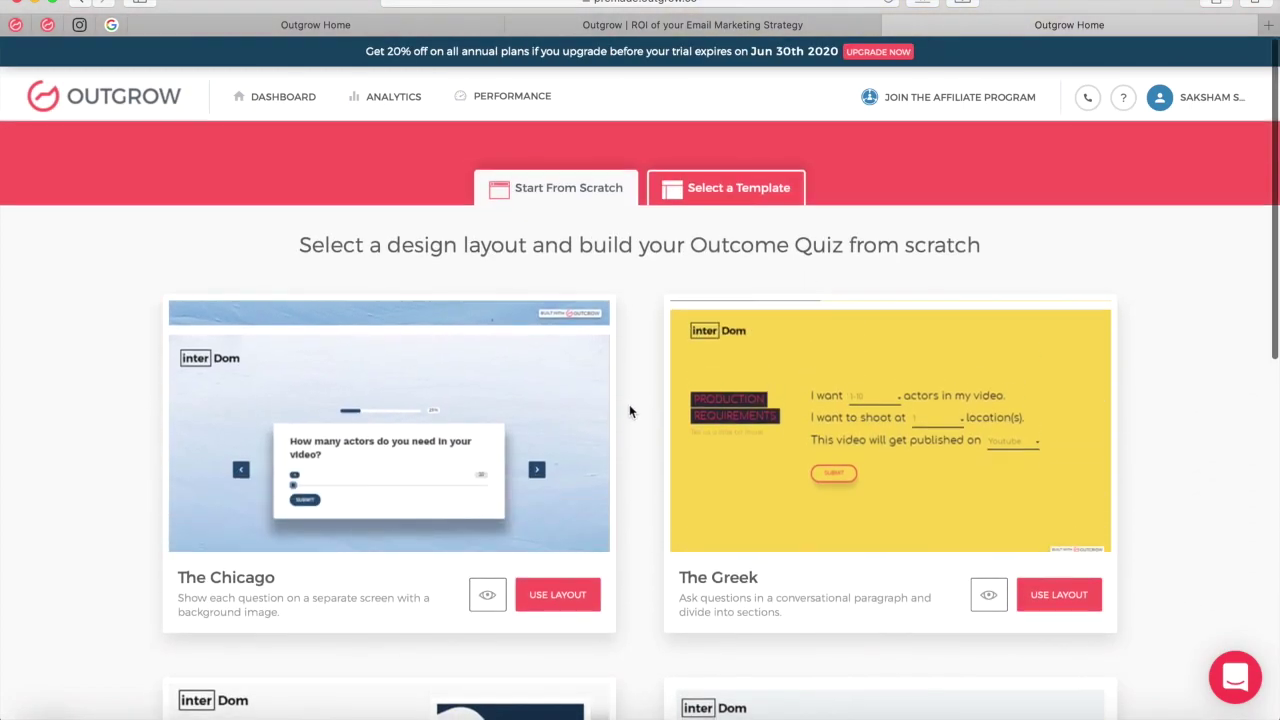
pyautogui.click(701, 189)
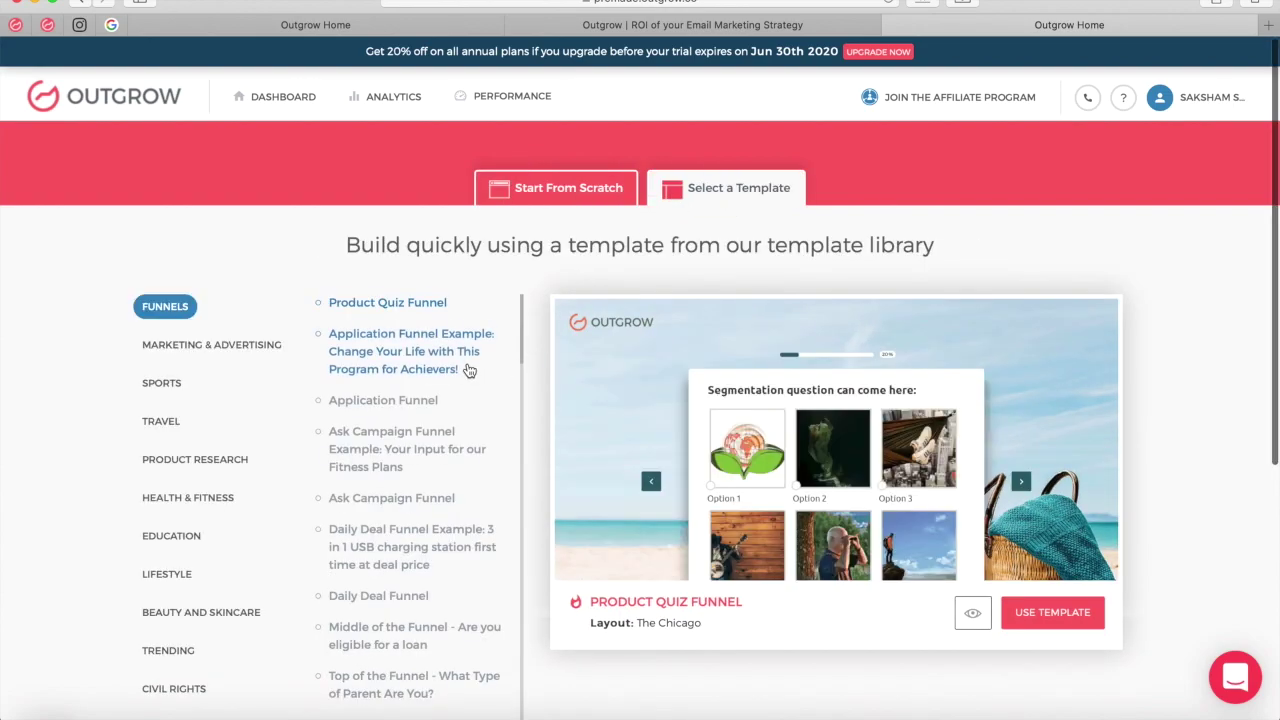
# Show the Health & Fitness templates and pick the healthy-habits food quiz.
pyautogui.scroll(-5, 471, 366)
pyautogui.scroll(-10, 471, 366)
pyautogui.scroll(-1, 470, 368)
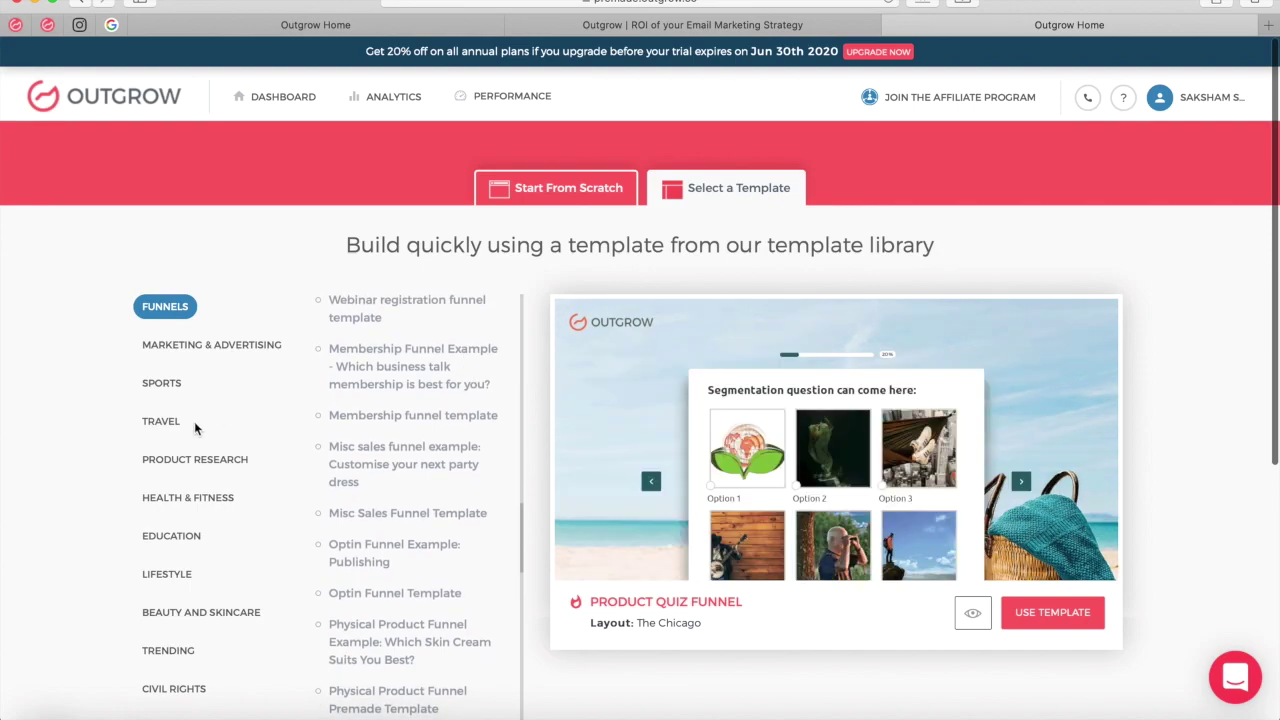
pyautogui.click(182, 502)
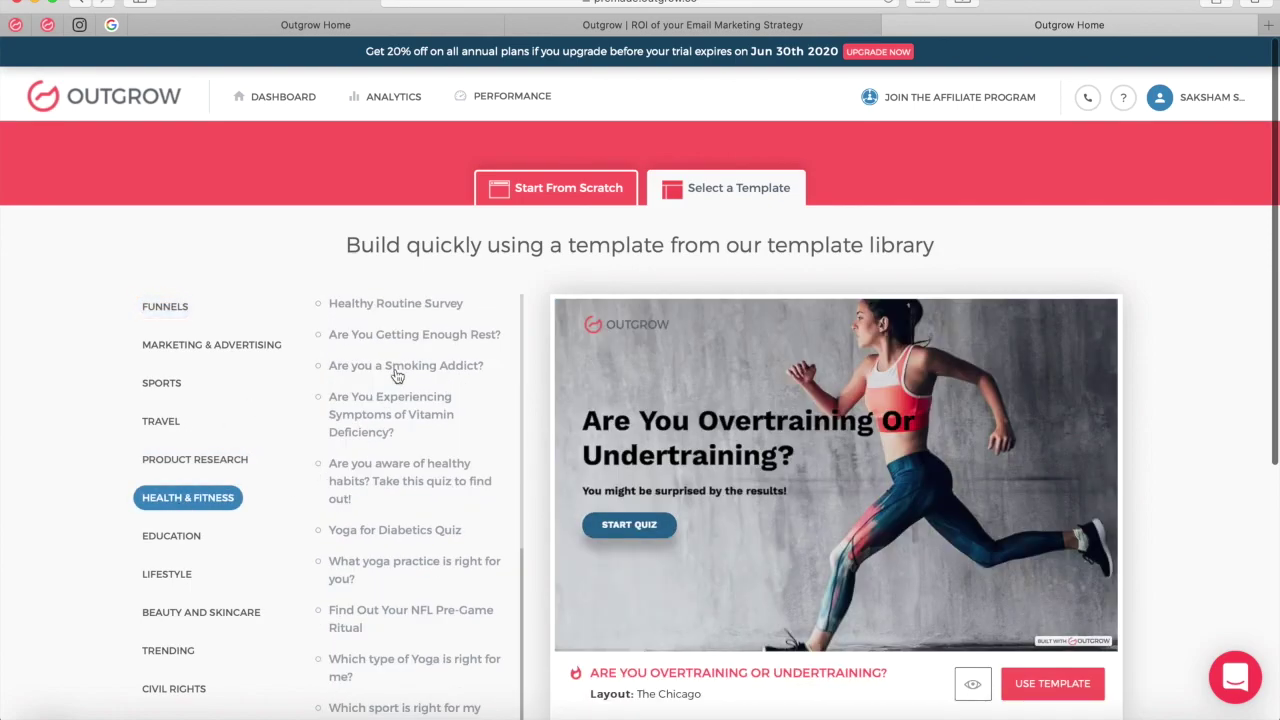
pyautogui.scroll(-3, 392, 390)
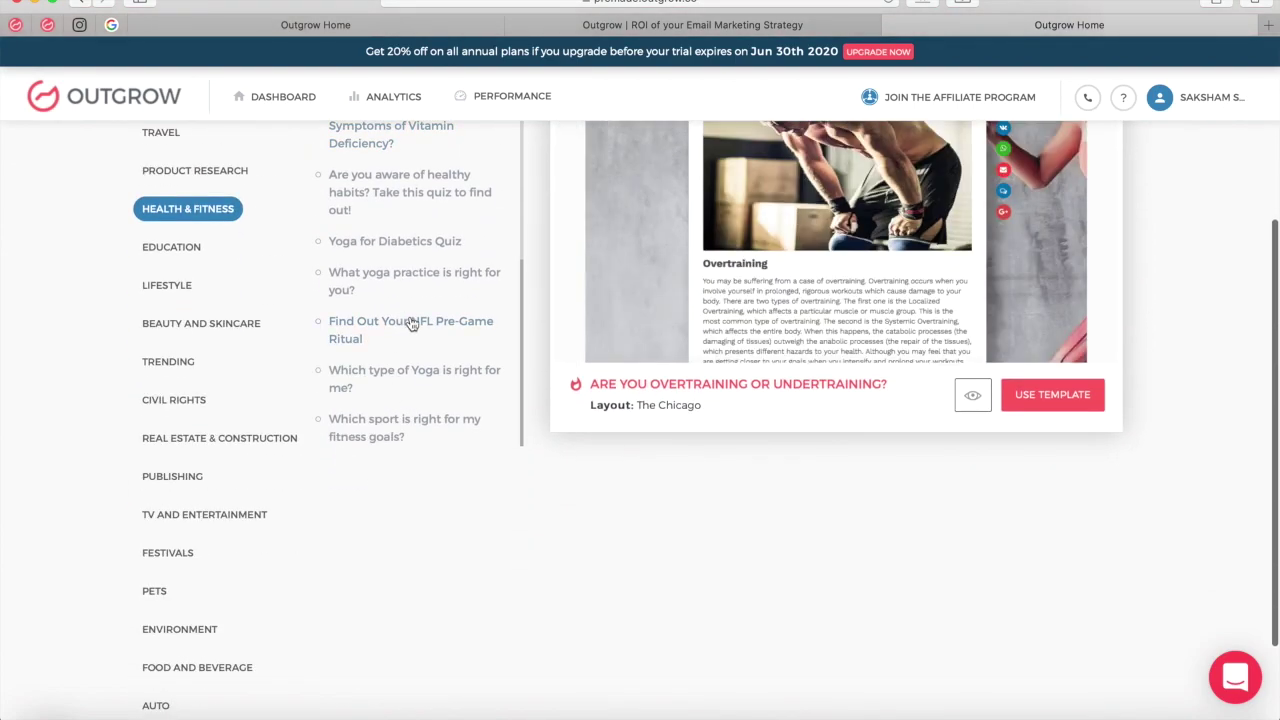
pyautogui.click(411, 323)
pyautogui.scroll(3, 413, 397)
pyautogui.click(411, 430)
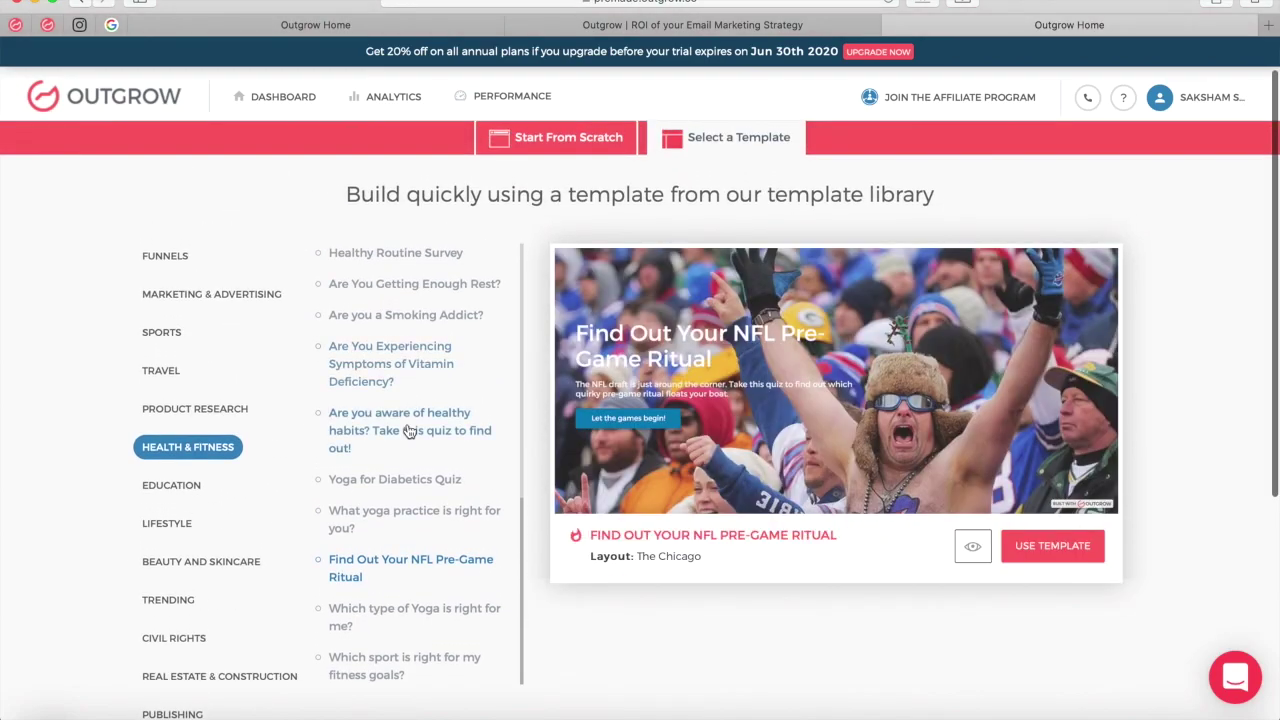
# Preview the quiz, answering the fruit question with Banana, then return to the template gallery.
pyautogui.scroll(-2, 772, 495)
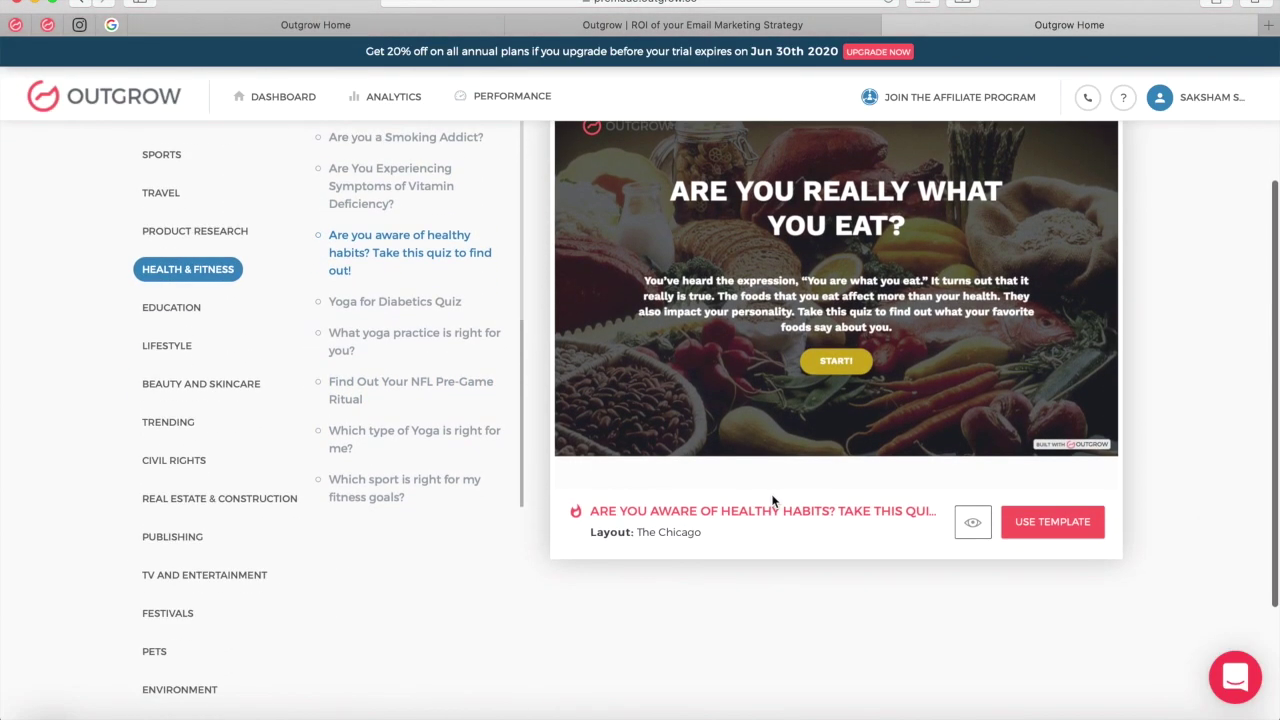
pyautogui.scroll(-2, 307, 410)
pyautogui.scroll(3, 308, 412)
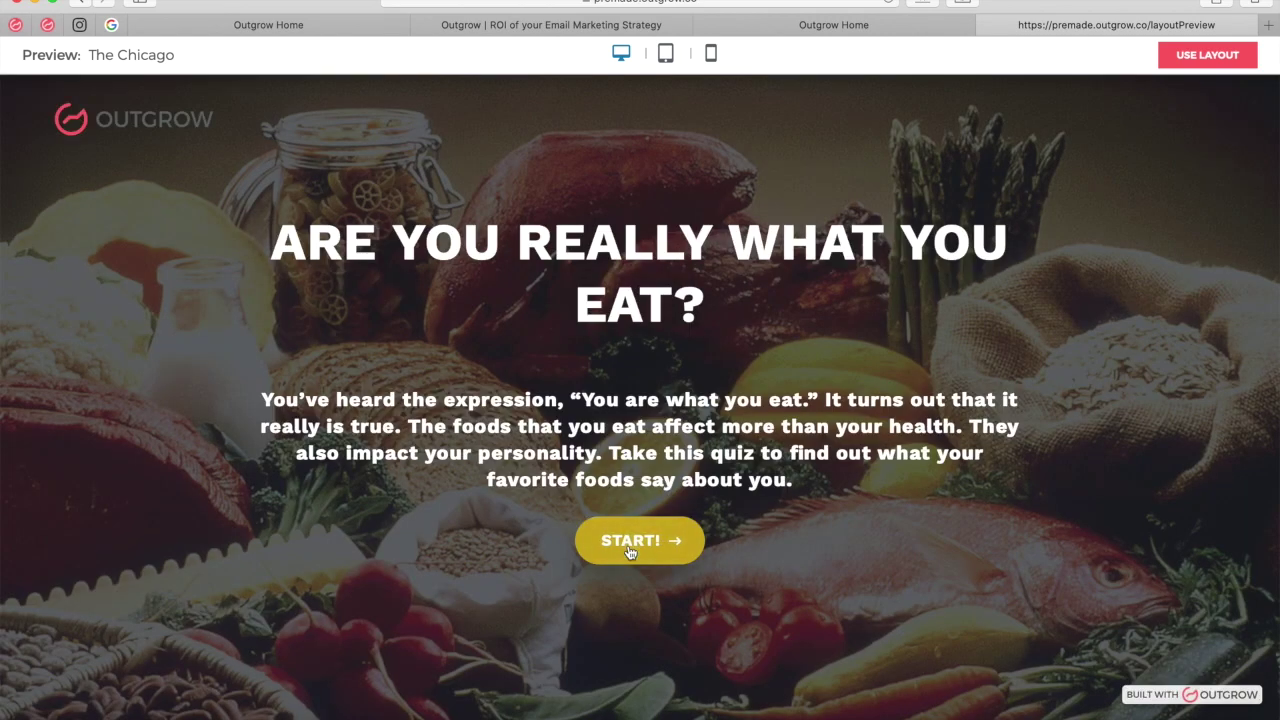
pyautogui.click(630, 545)
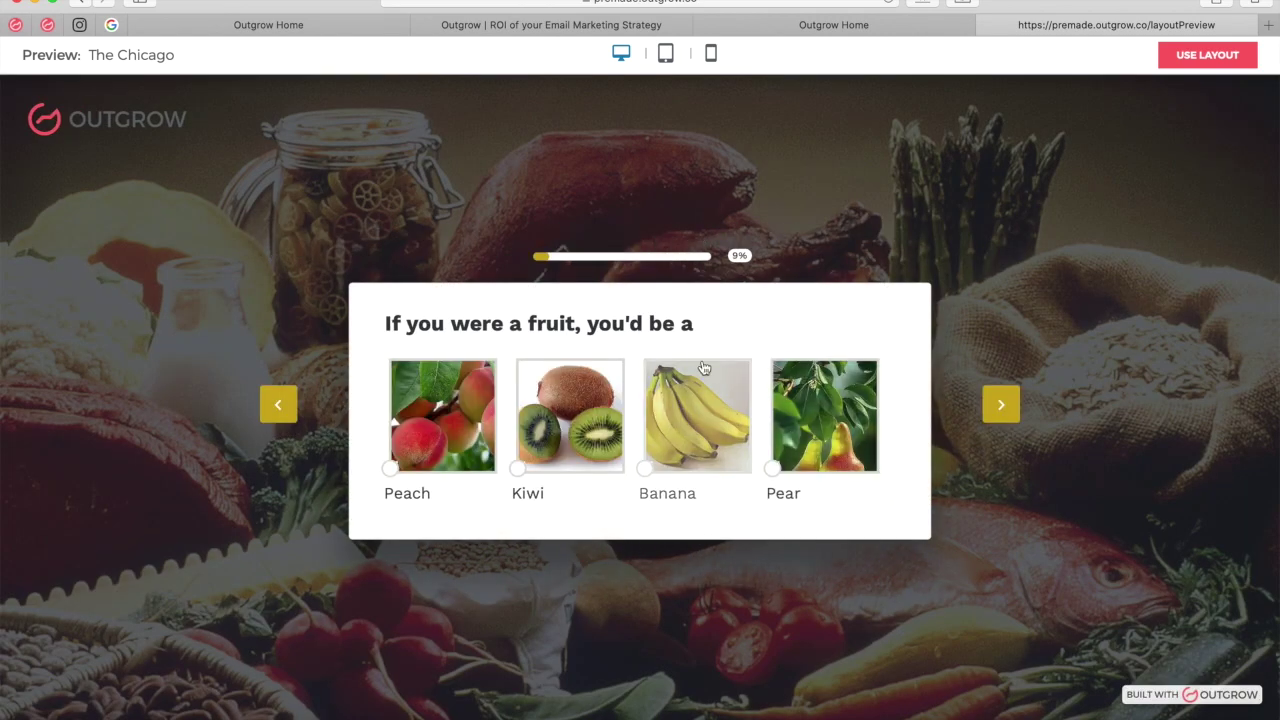
pyautogui.click(694, 390)
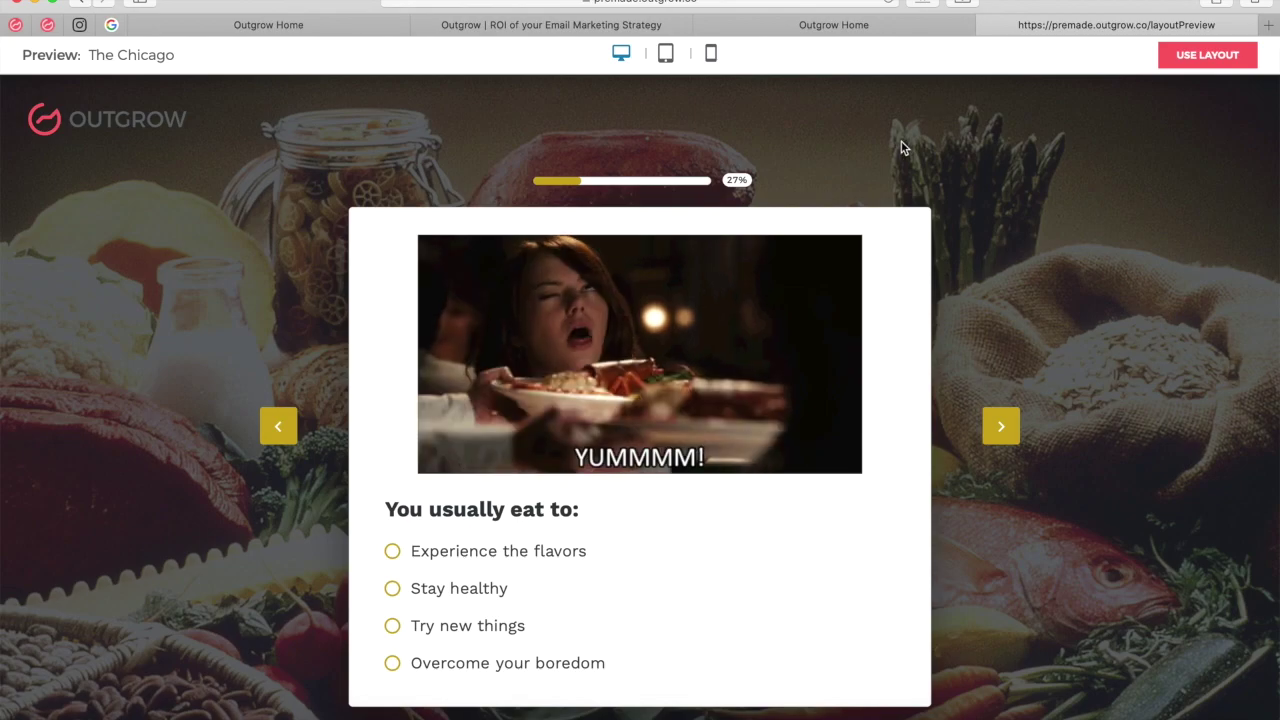
pyautogui.click(848, 25)
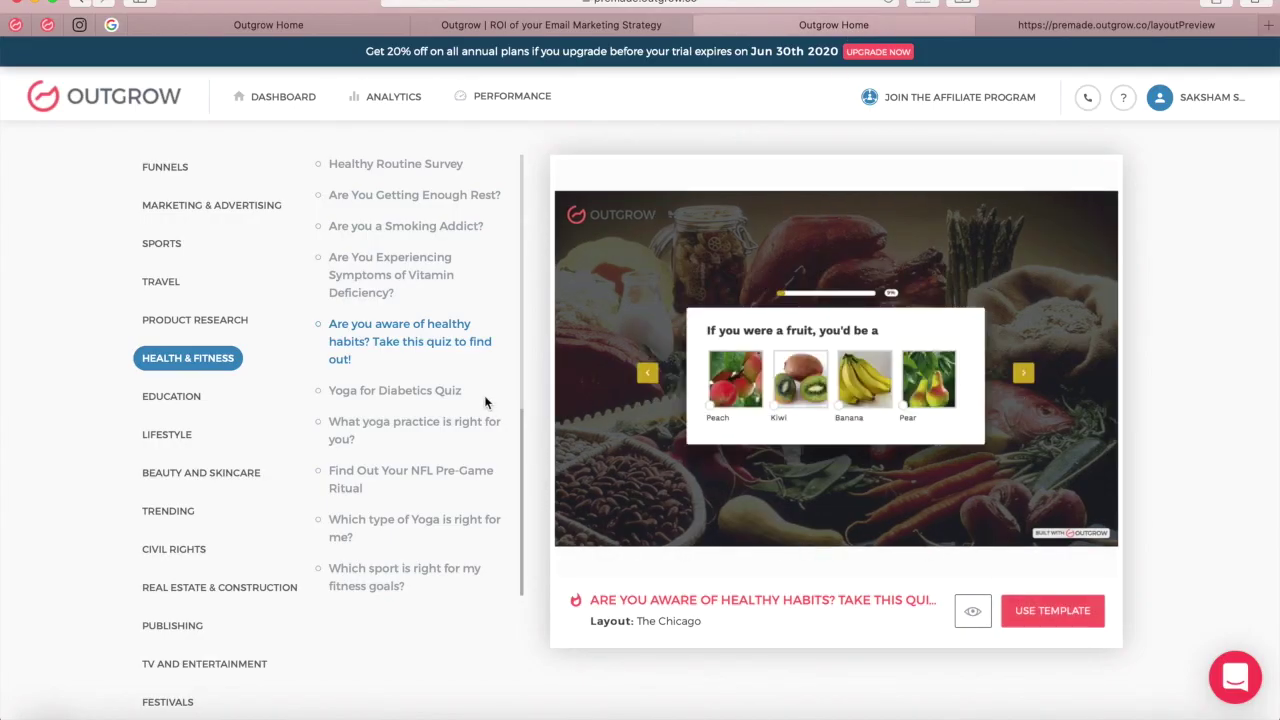
# Scroll the dashboard list down to the ROI of your Email Marketing Strategy calculator.
pyautogui.scroll(-5, 469, 384)
pyautogui.scroll(-1, 469, 384)
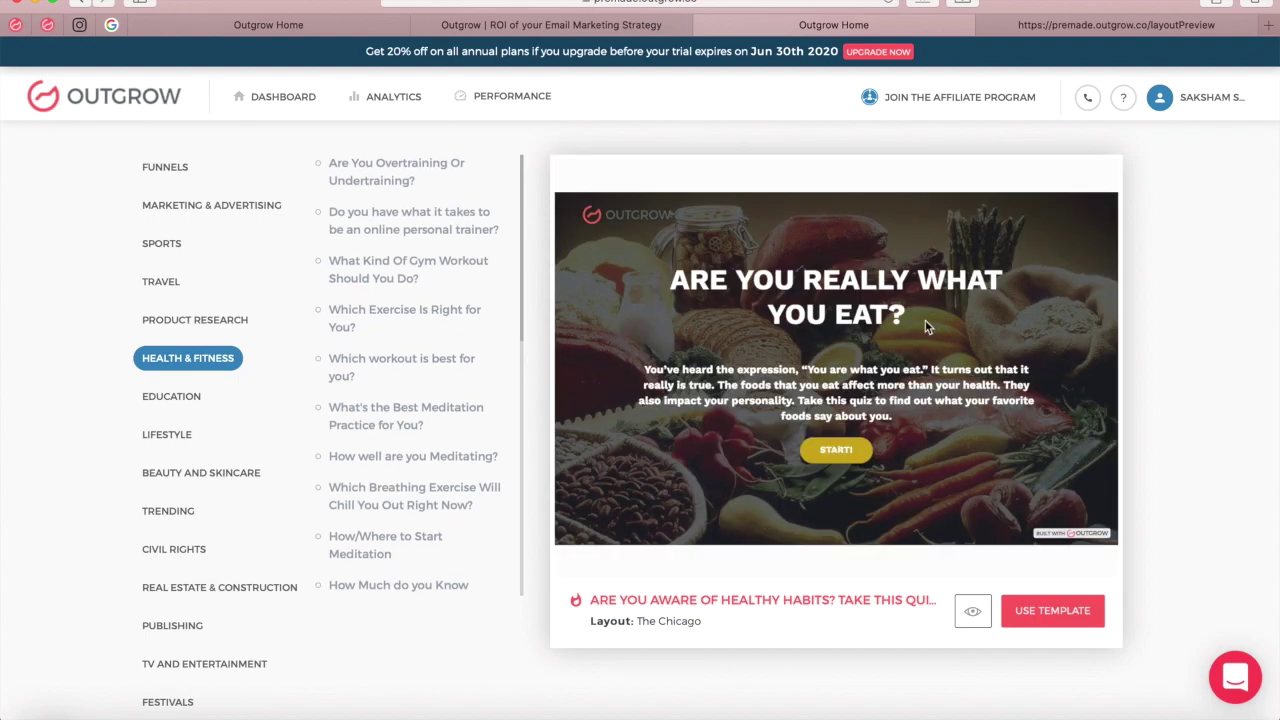
pyautogui.scroll(3, 757, 400)
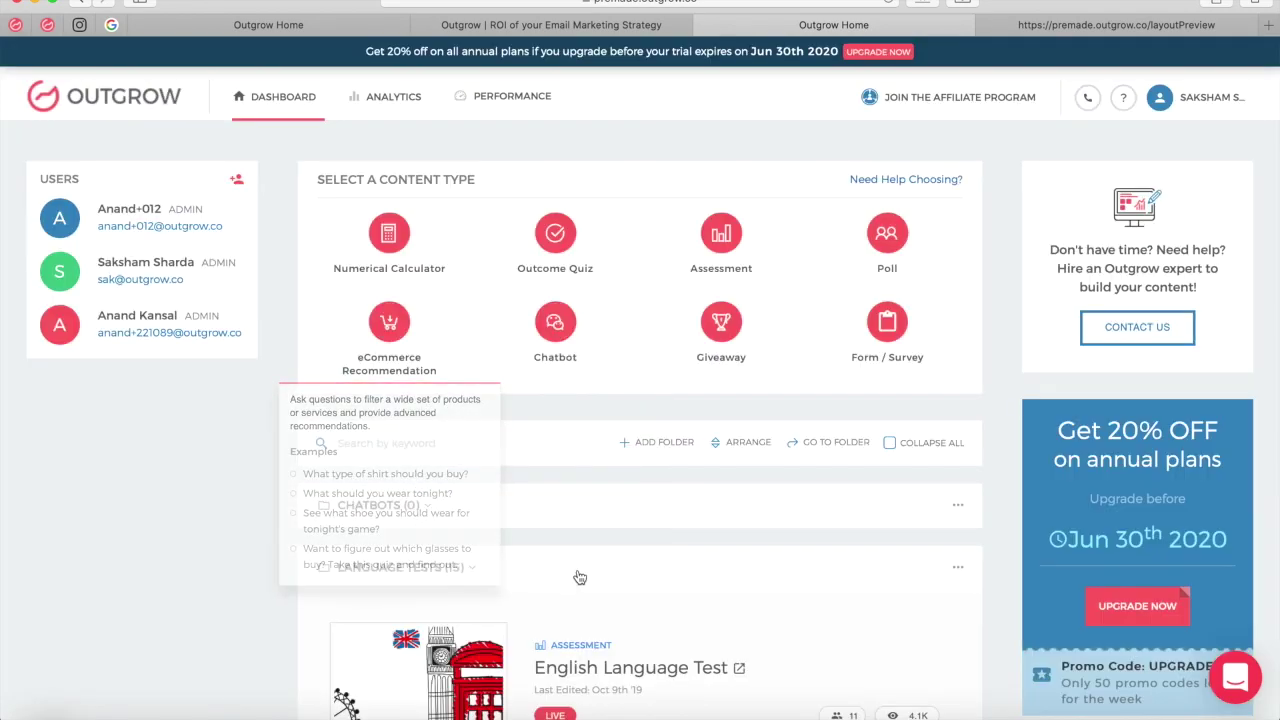
pyautogui.scroll(-1, 584, 549)
pyautogui.scroll(-5, 584, 549)
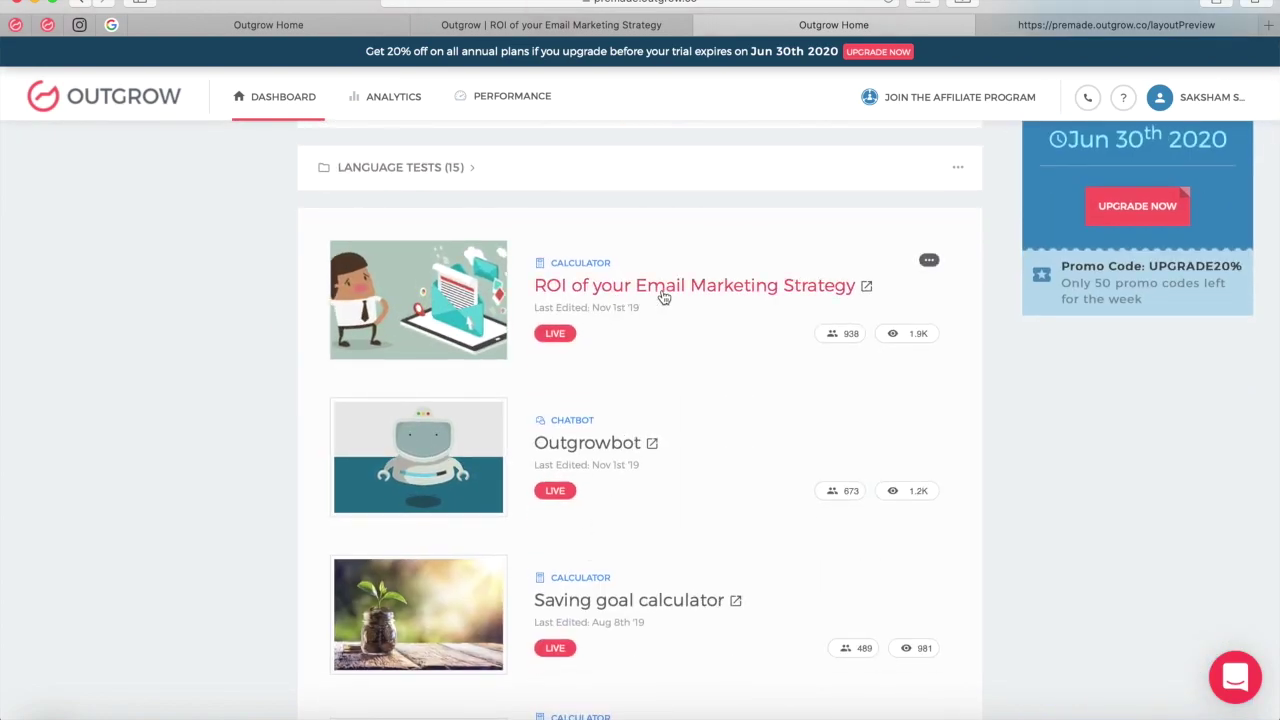
# Open the ROI of your Email Marketing Strategy calculator and scroll to its five slider questions.
pyautogui.click(773, 290)
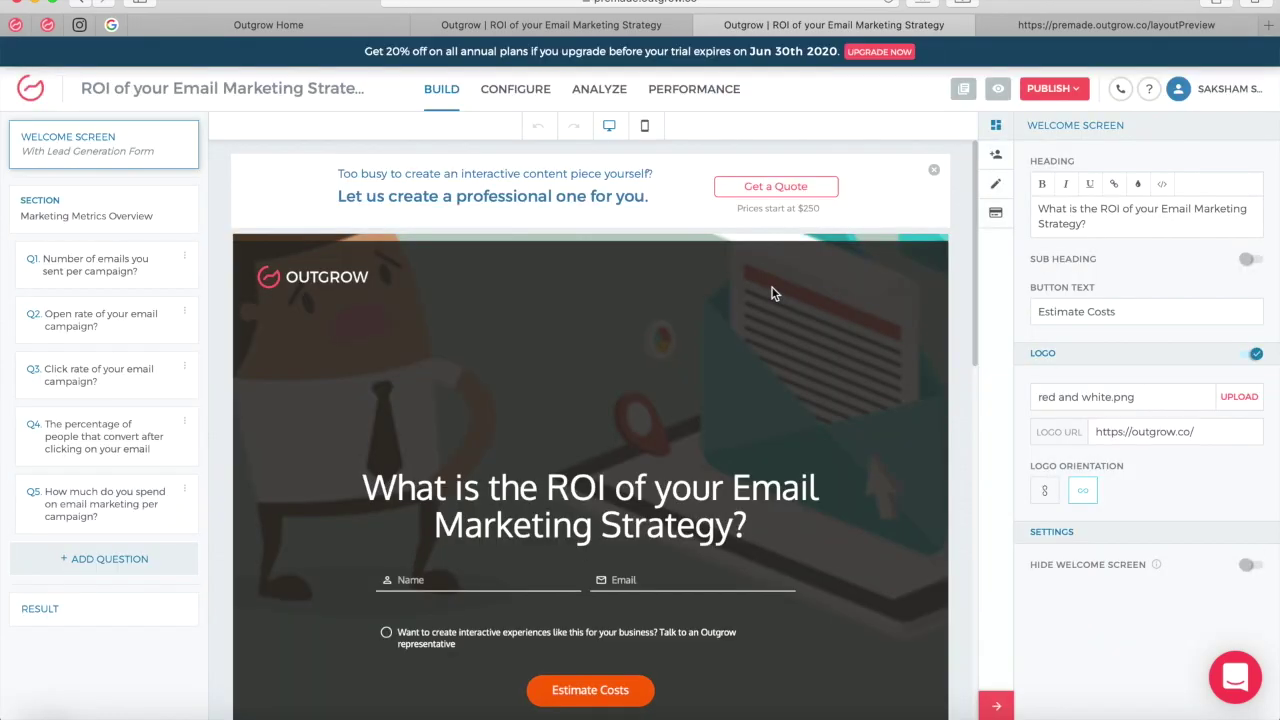
pyautogui.scroll(-3, 771, 293)
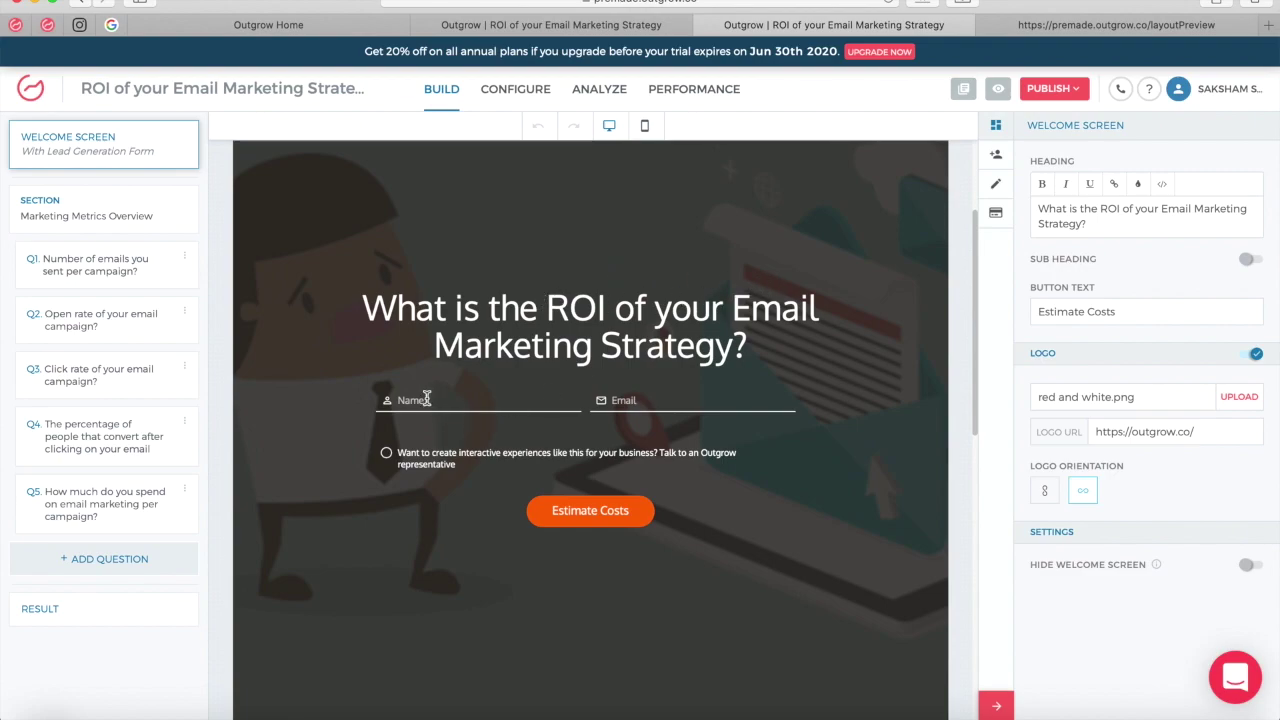
pyautogui.scroll(-4, 695, 431)
pyautogui.scroll(-4, 695, 431)
pyautogui.scroll(-2, 695, 431)
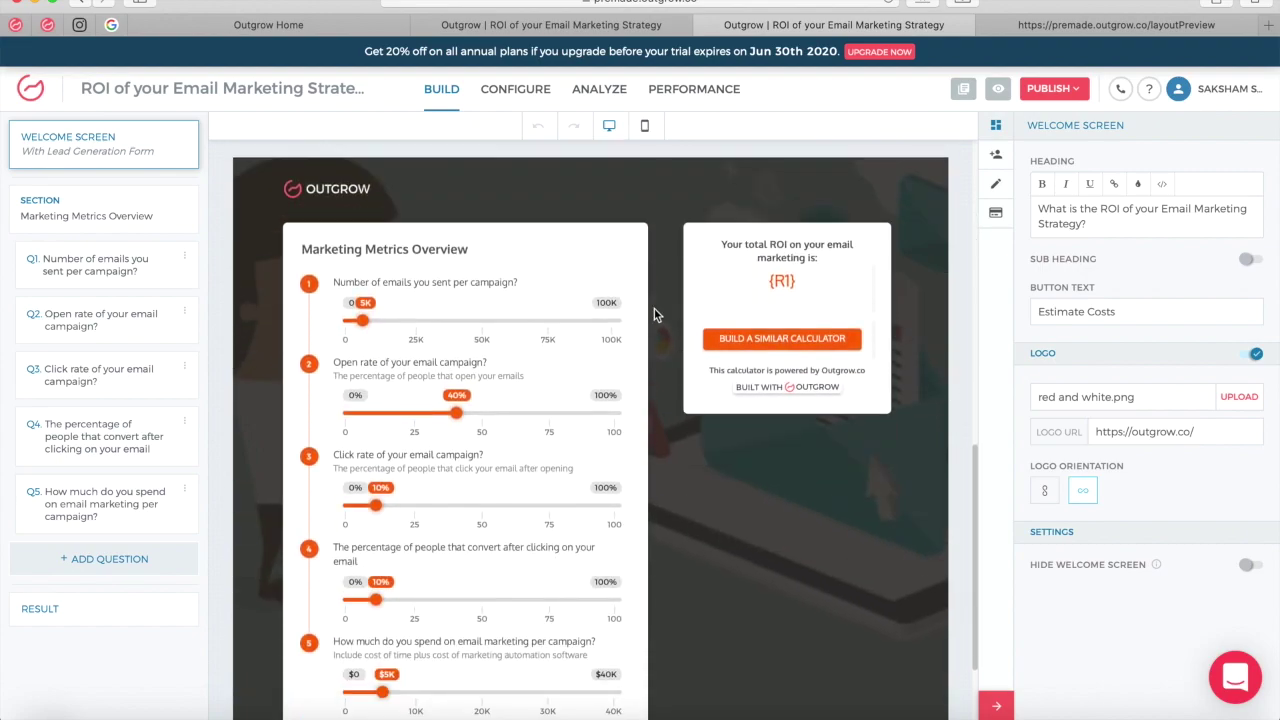
pyautogui.scroll(-2, 563, 255)
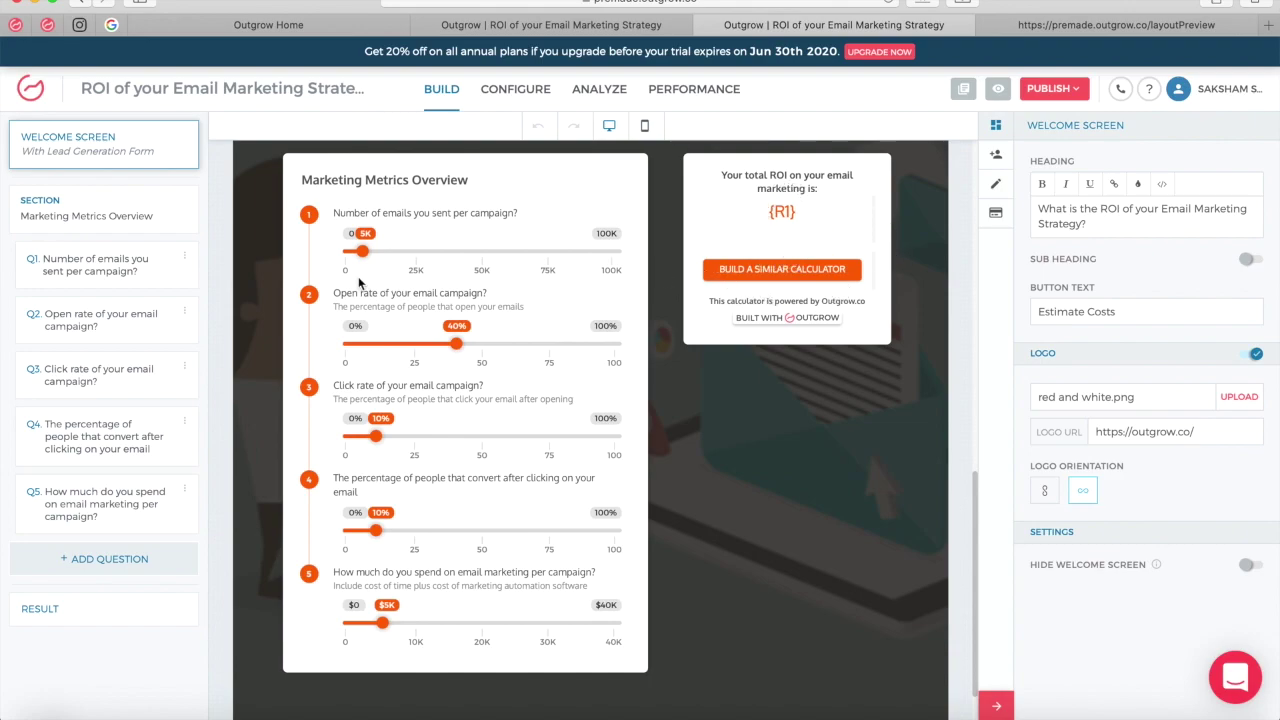
# Try the sliders (about 52K emails, 10% open rate) and review question 2's type options.
pyautogui.moveTo(362, 251); pyautogui.dragTo(488, 251)
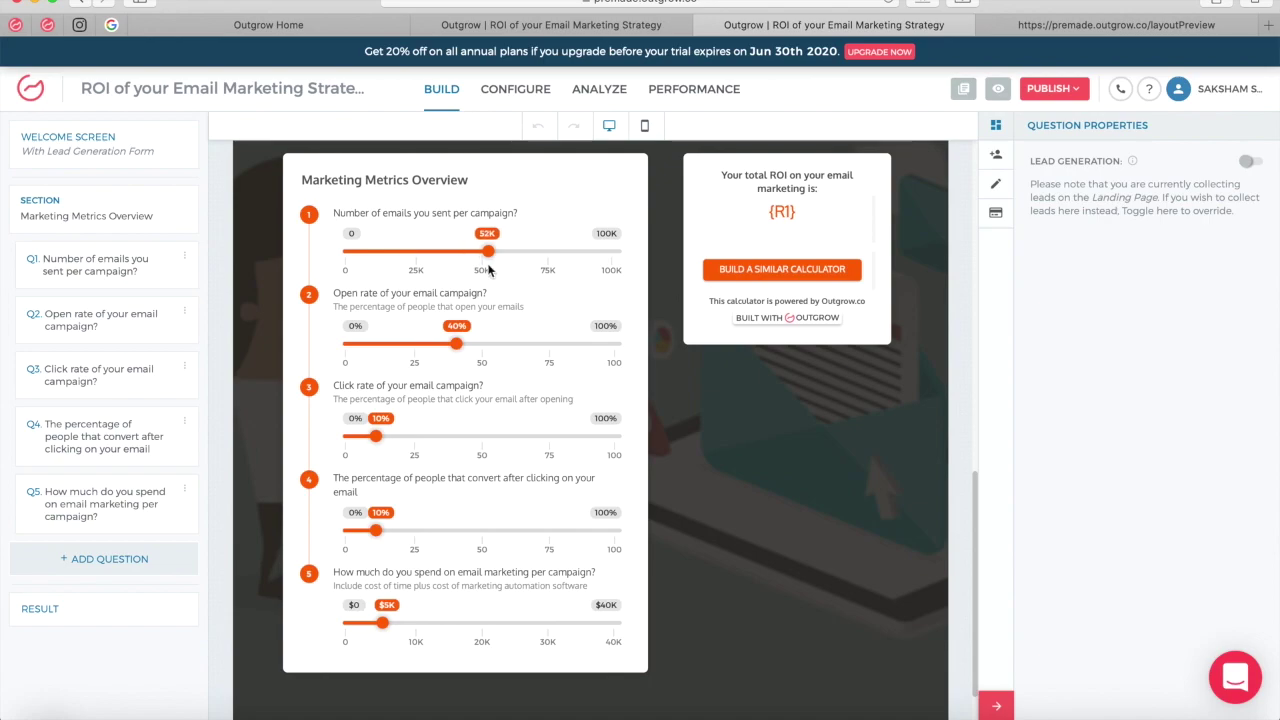
pyautogui.moveTo(456, 343); pyautogui.dragTo(376, 343)
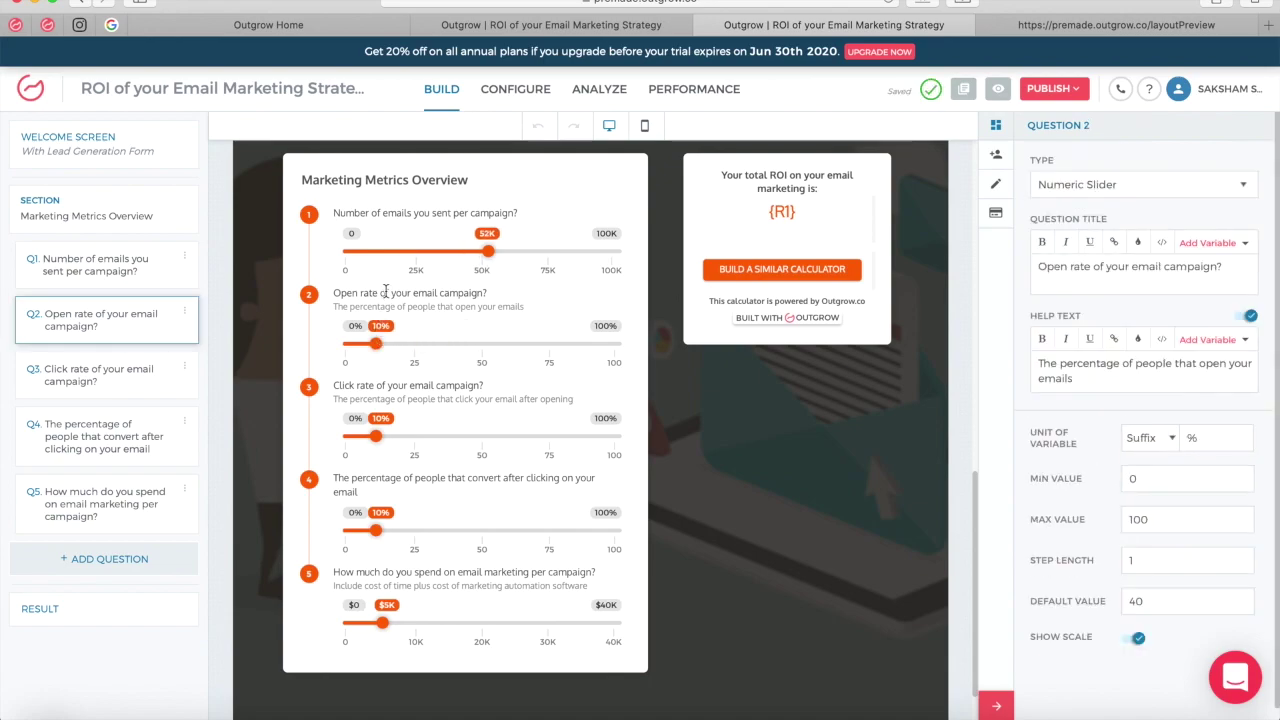
pyautogui.click(1128, 188)
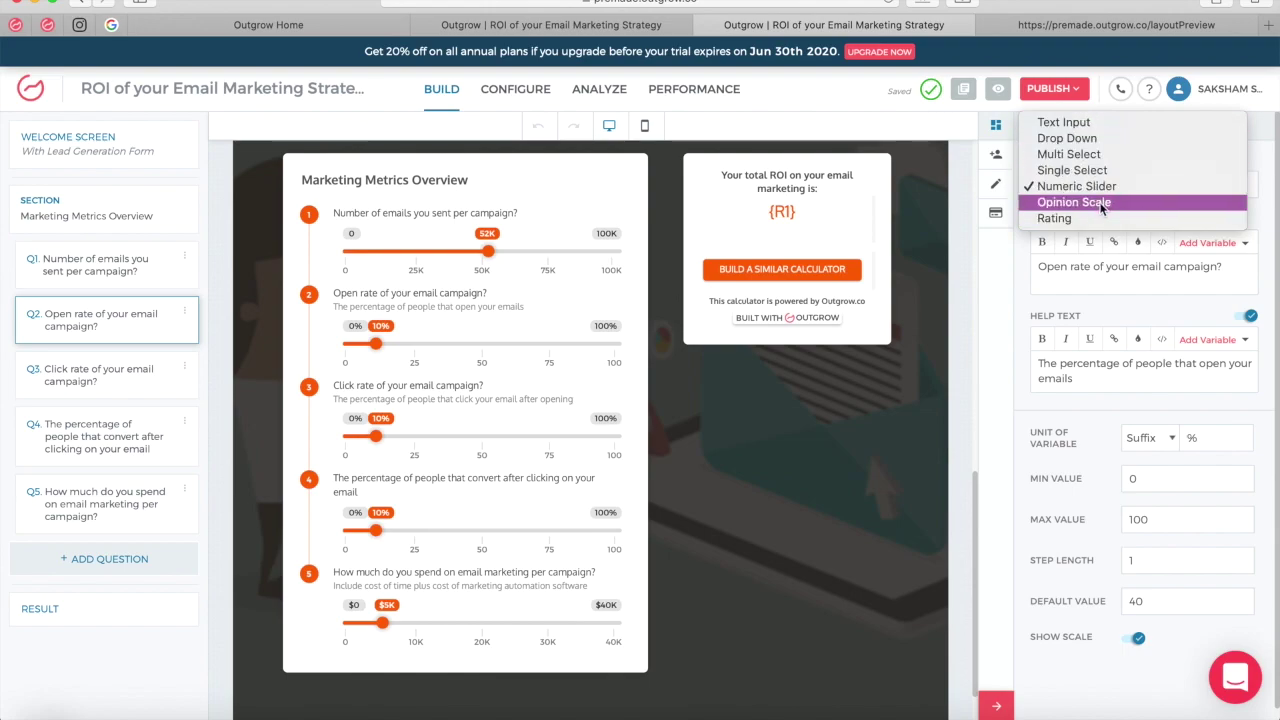
pyautogui.click(730, 547)
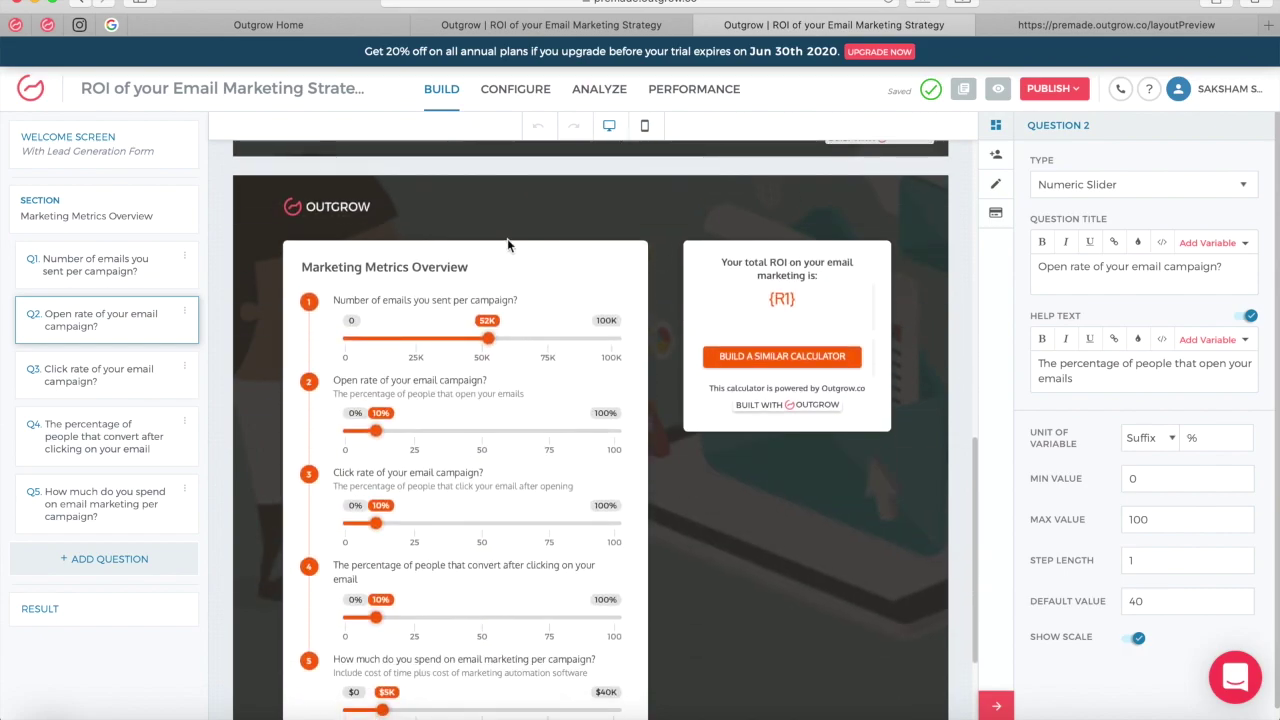
pyautogui.scroll(-3, 471, 456)
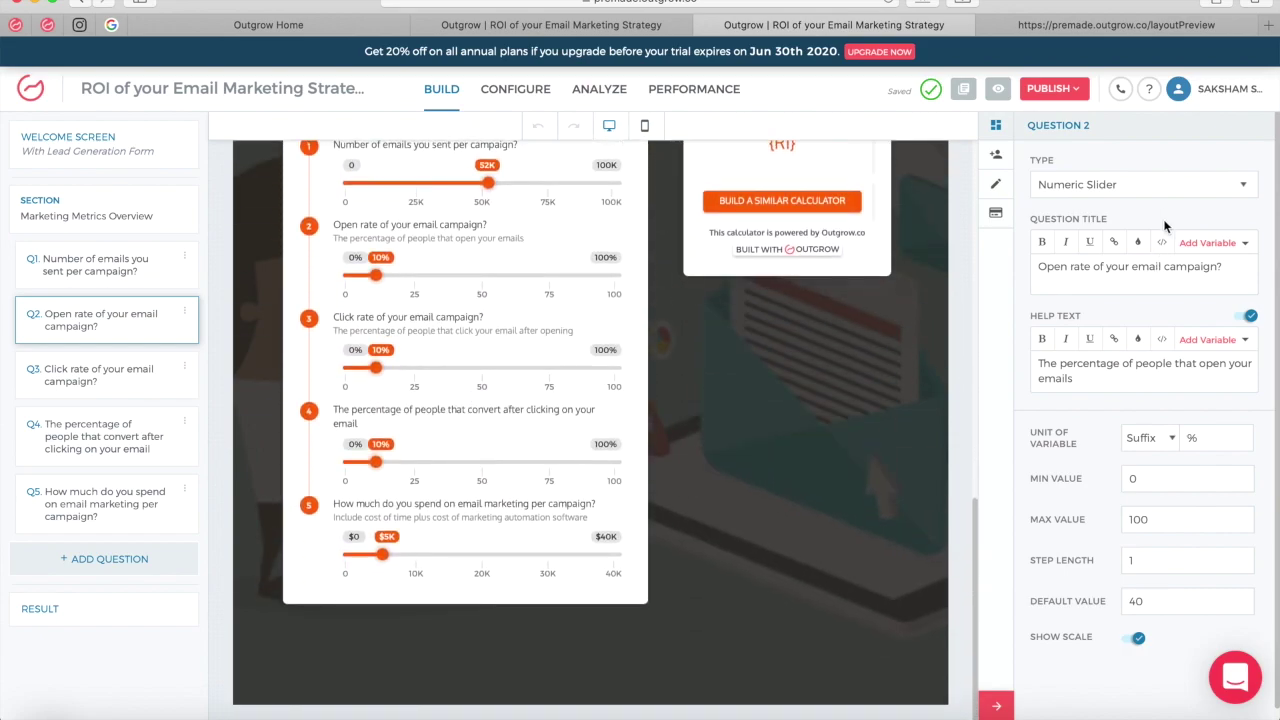
pyautogui.click(1160, 193)
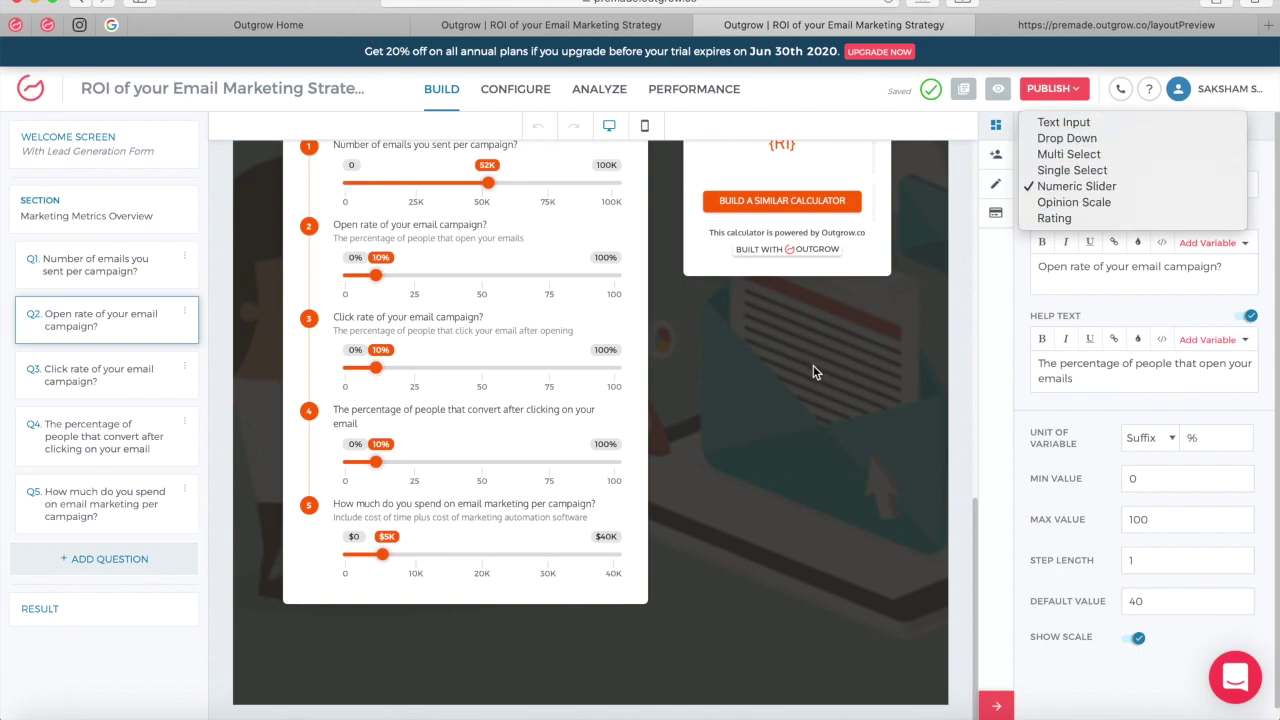
pyautogui.scroll(2, 813, 372)
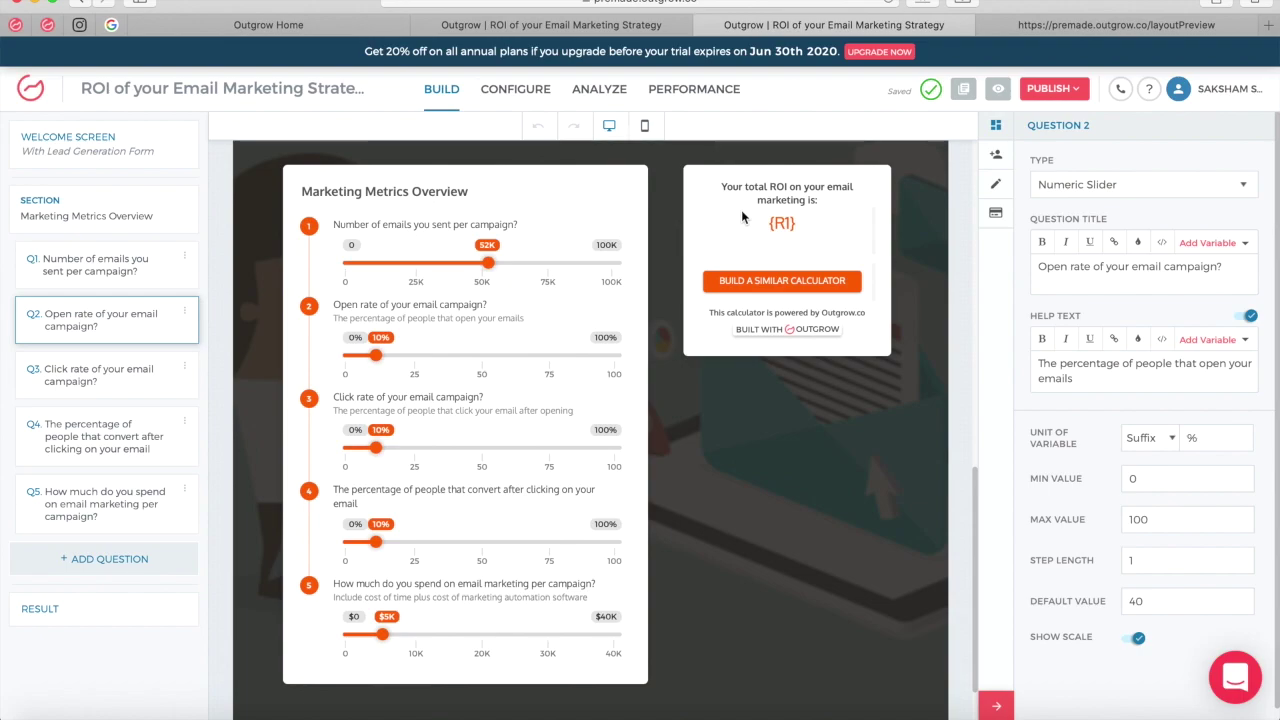
pyautogui.scroll(10, 603, 397)
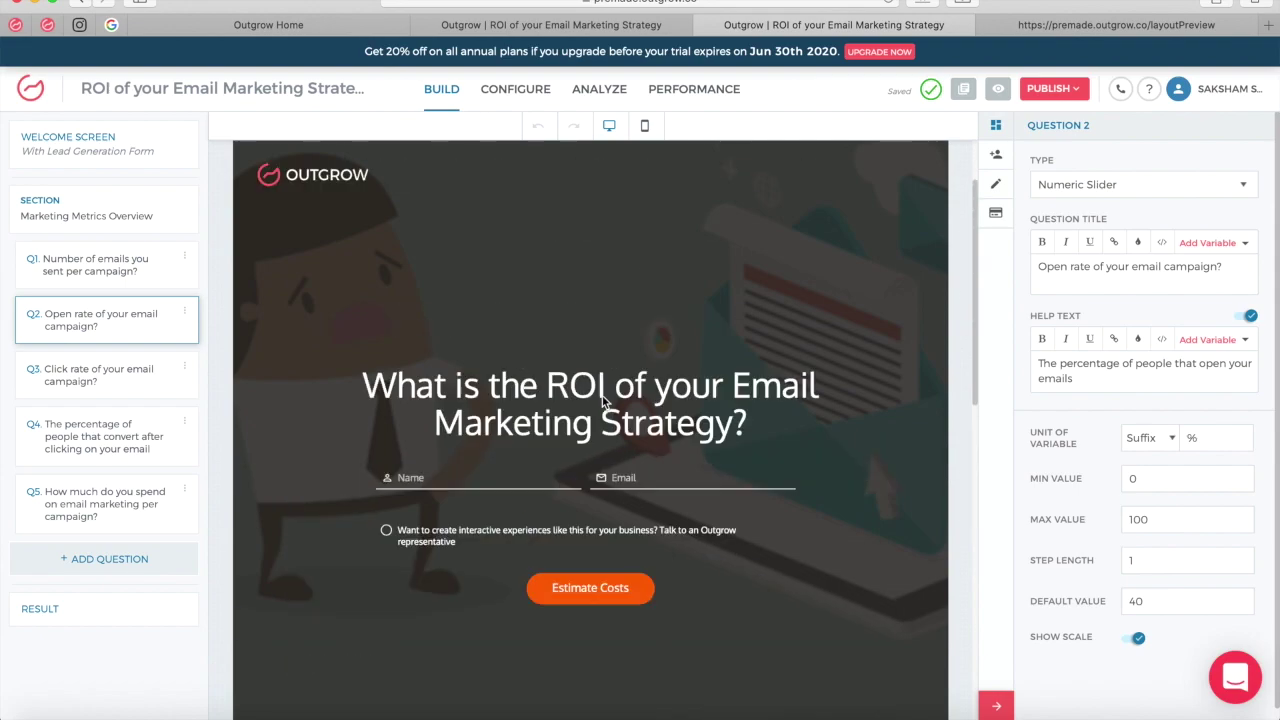
# Publish the calculator to the selected domain.
pyautogui.click(1064, 89)
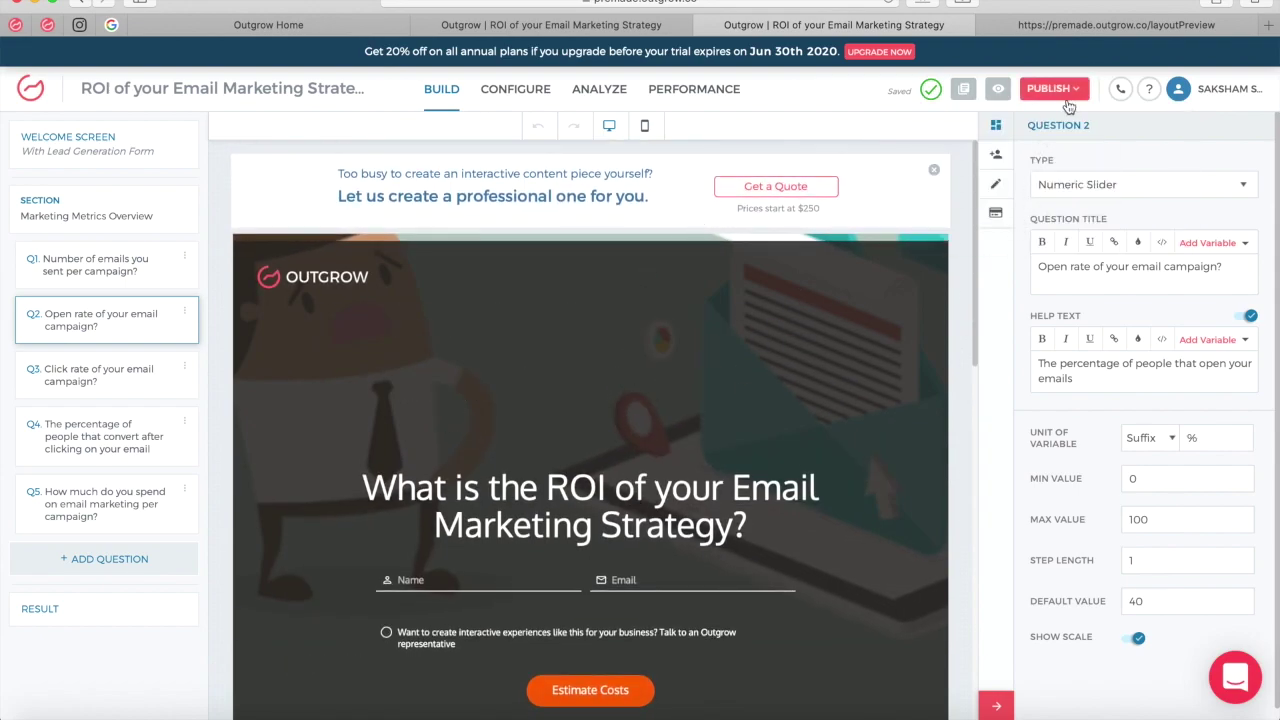
pyautogui.click(1066, 92)
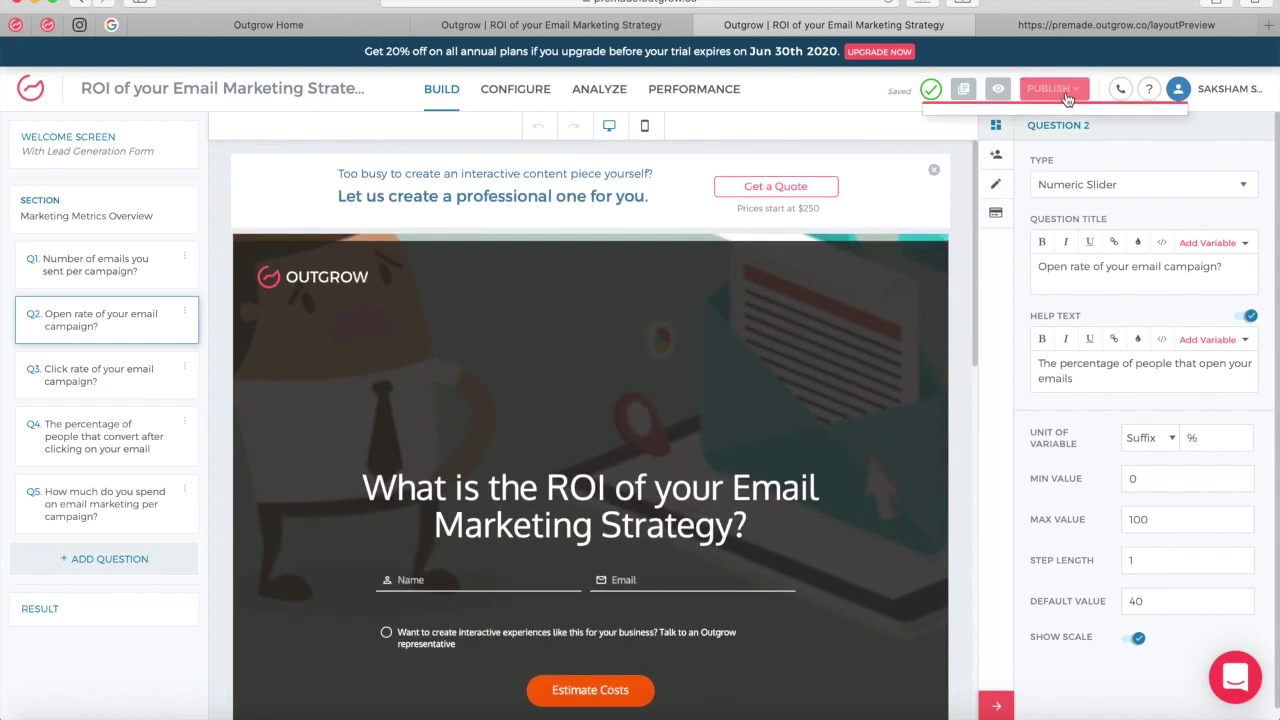
pyautogui.click(1040, 222)
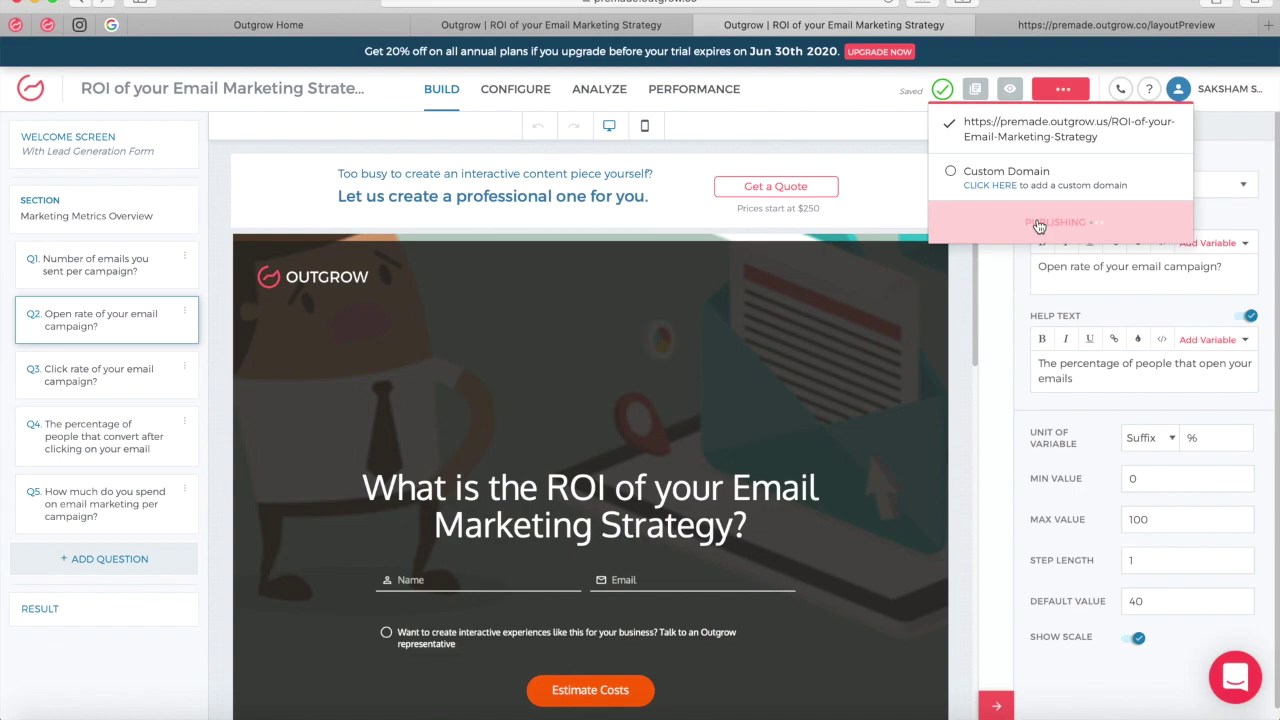
# Find Campaign Monitor under Configure > Integrations and start its setup.
pyautogui.click(533, 92)
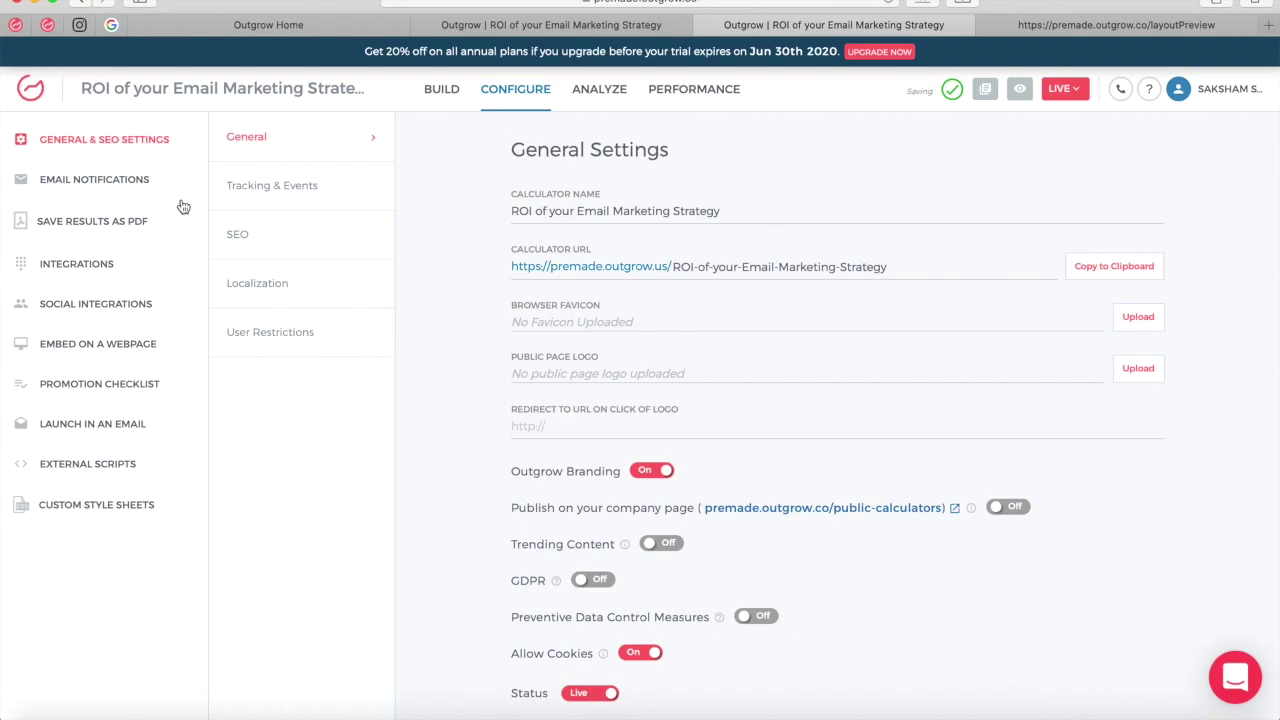
pyautogui.click(103, 270)
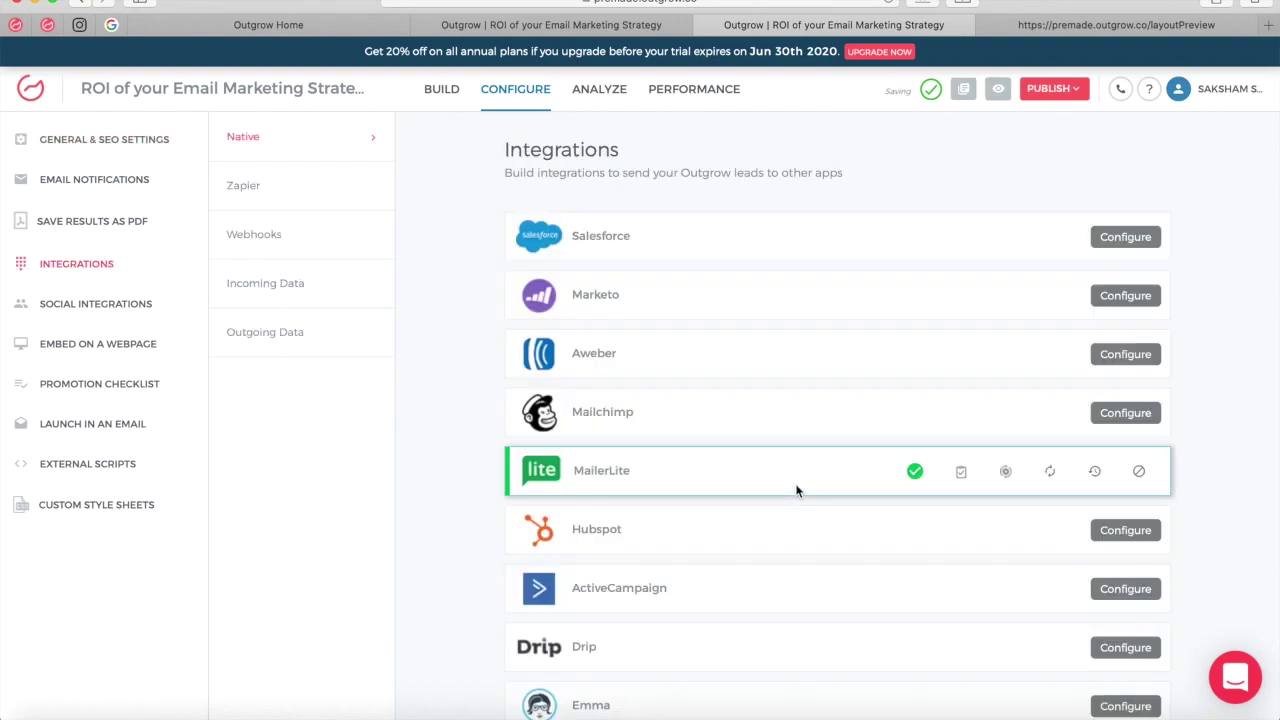
pyautogui.scroll(-1, 889, 537)
pyautogui.scroll(-2, 896, 535)
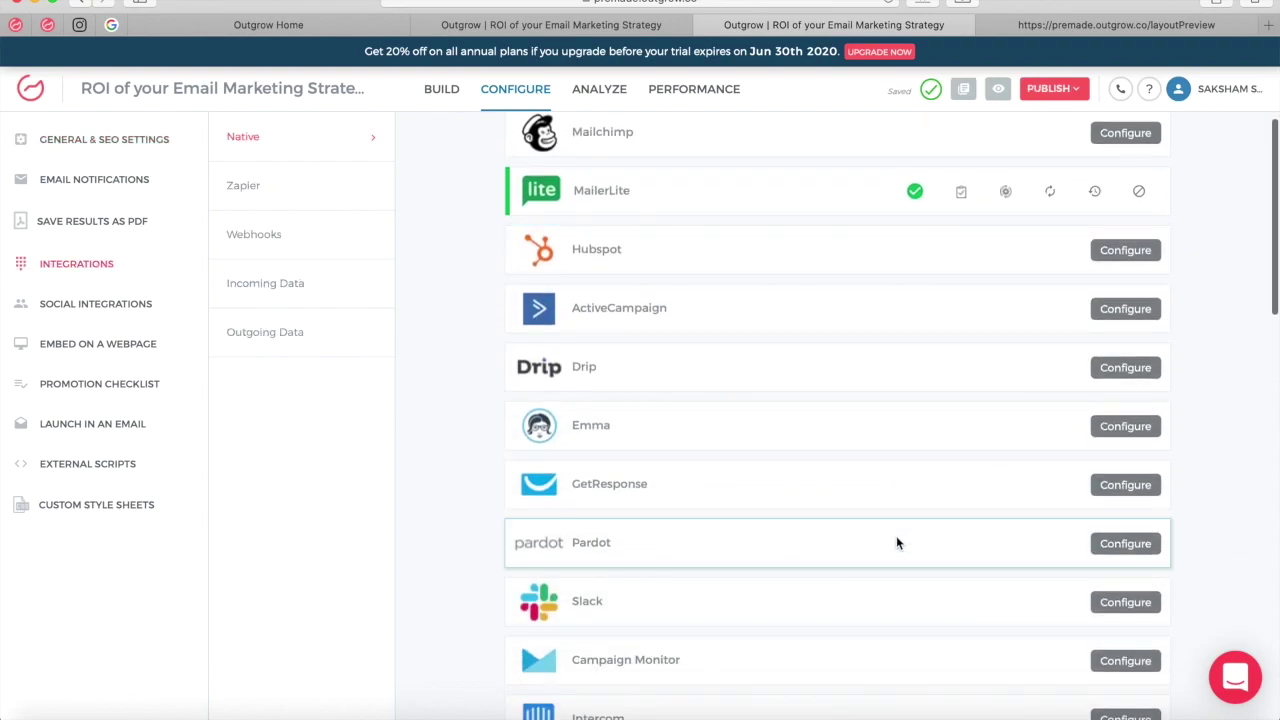
pyautogui.scroll(-2, 896, 536)
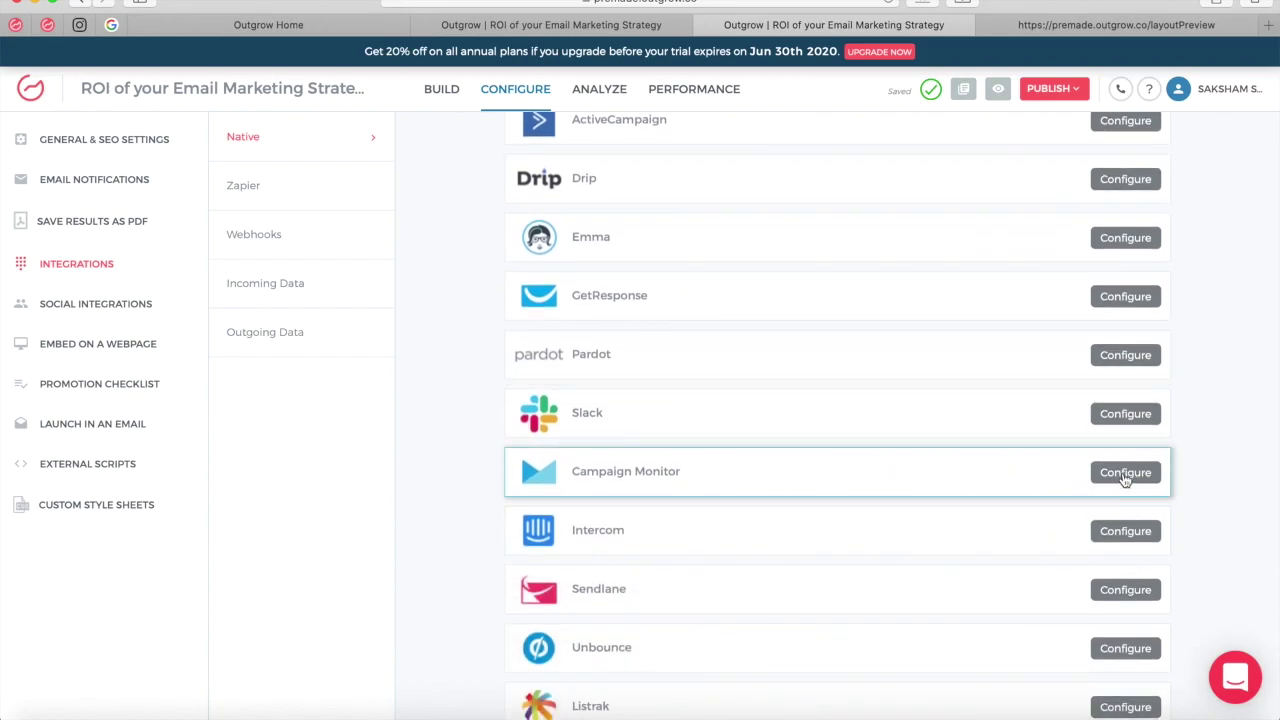
pyautogui.click(1124, 478)
pyautogui.click(565, 267)
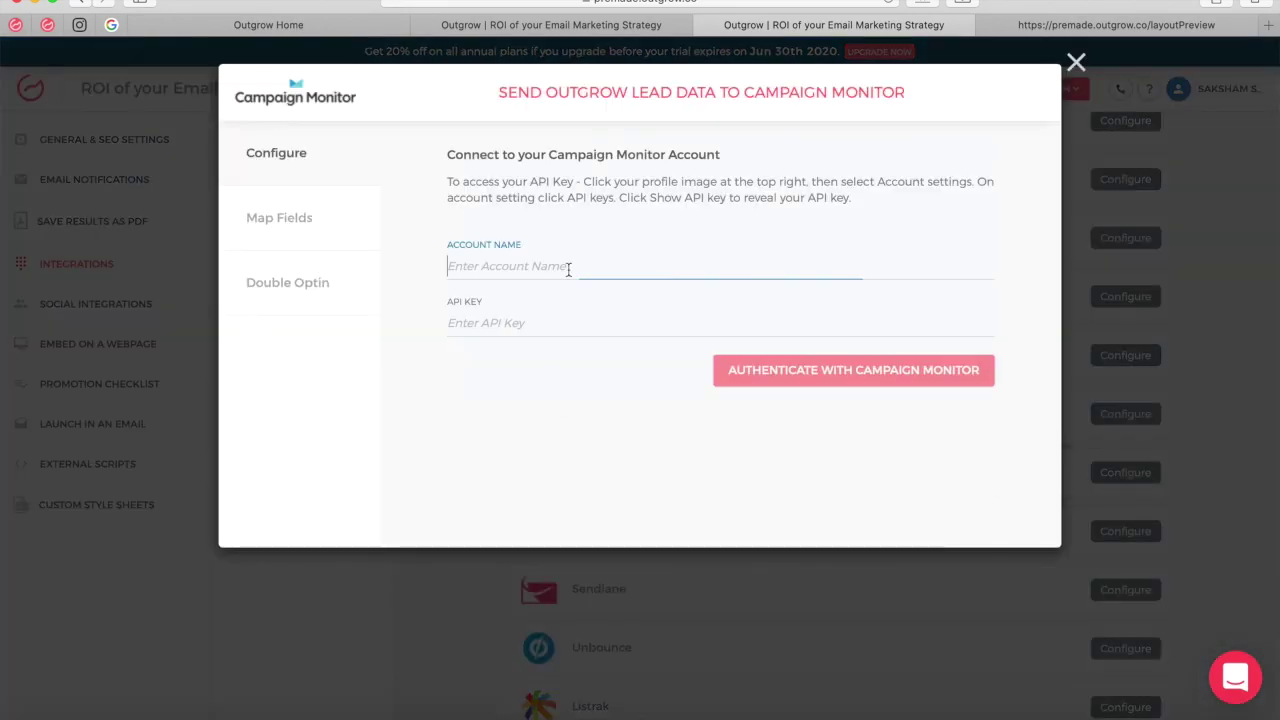
pyautogui.press('Tab')
pyautogui.press('super+v')
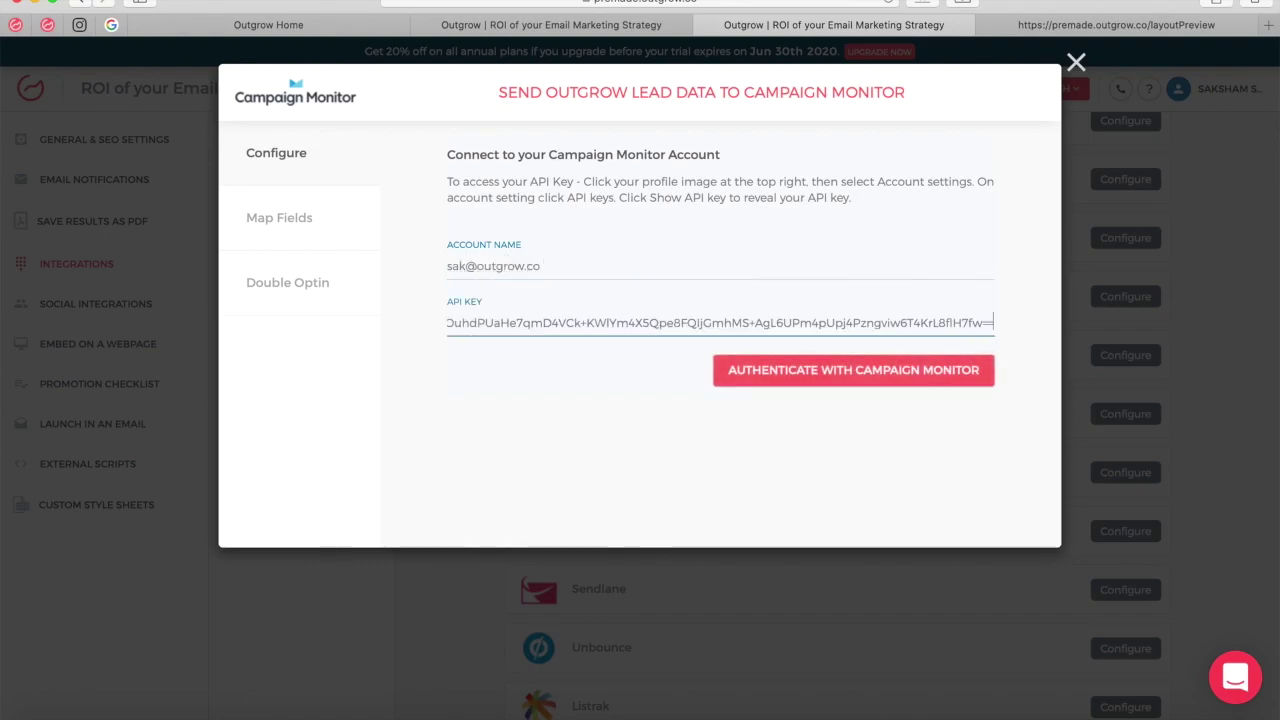
pyautogui.click(808, 374)
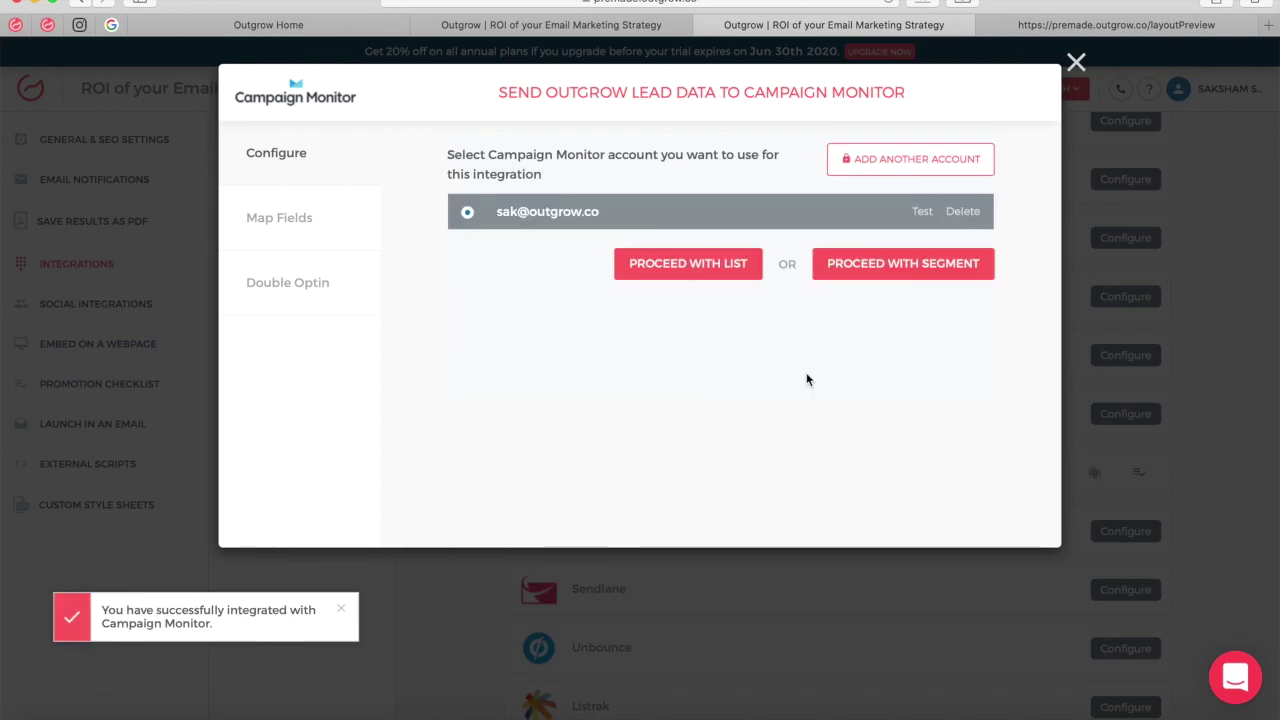
pyautogui.click(176, 640)
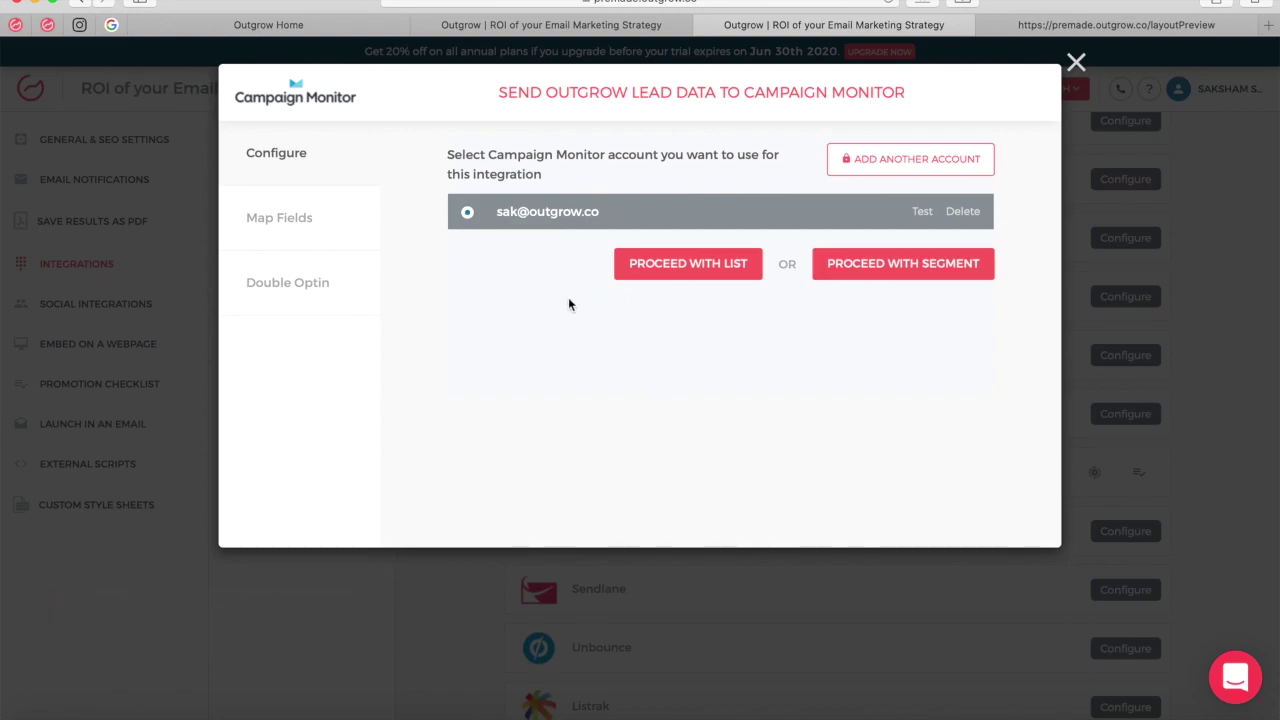
# Send leads to the Data Aquisition list, then check it in Campaign Monitor.
pyautogui.click(666, 270)
pyautogui.click(680, 271)
pyautogui.click(606, 210)
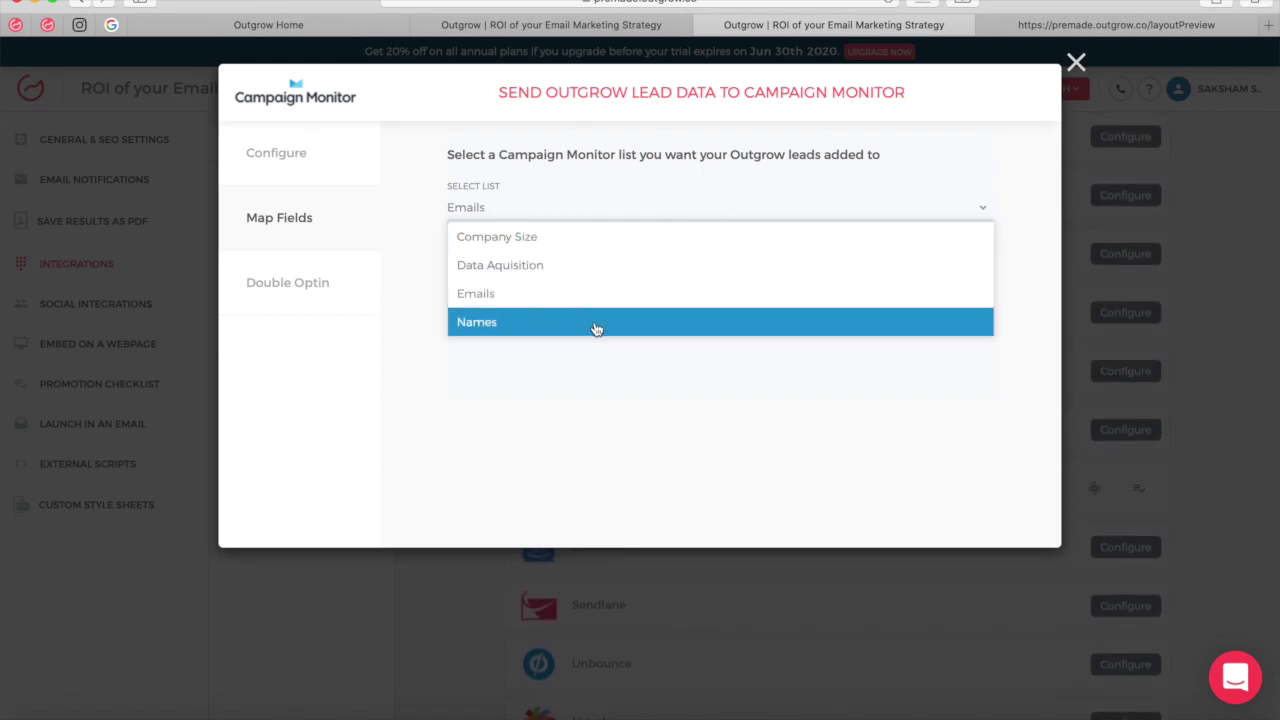
pyautogui.click(614, 266)
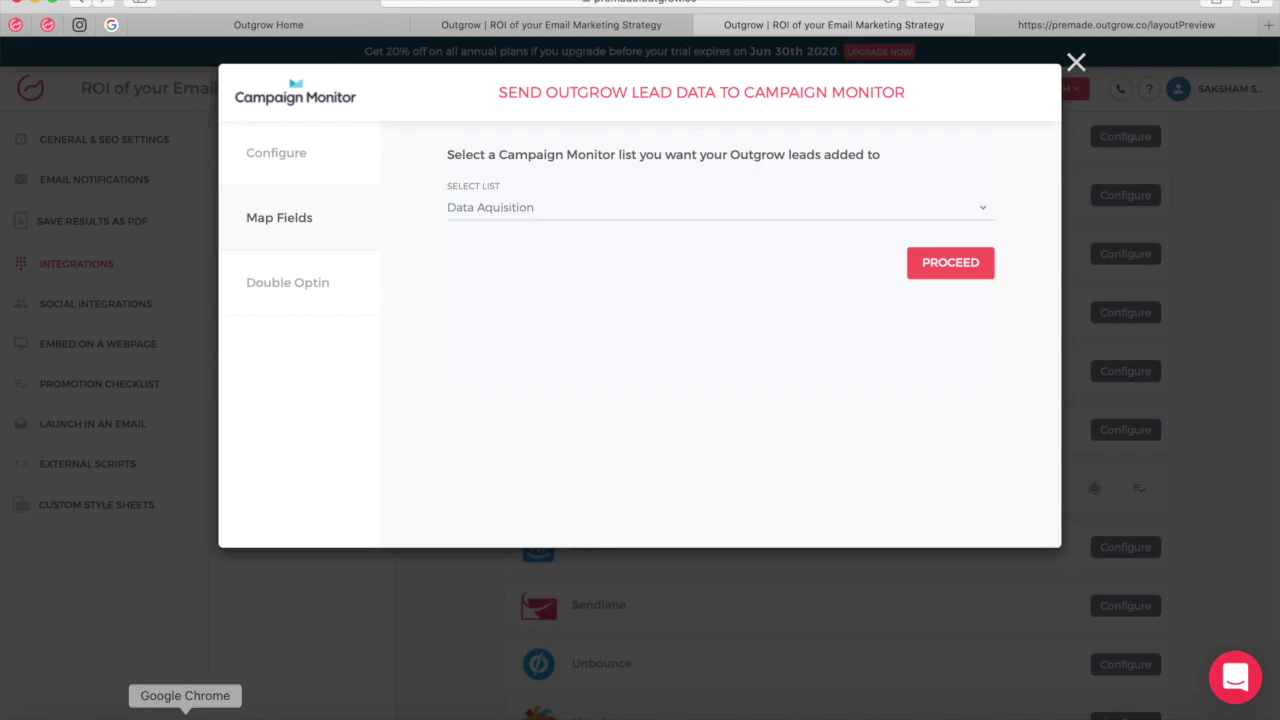
pyautogui.click(185, 712)
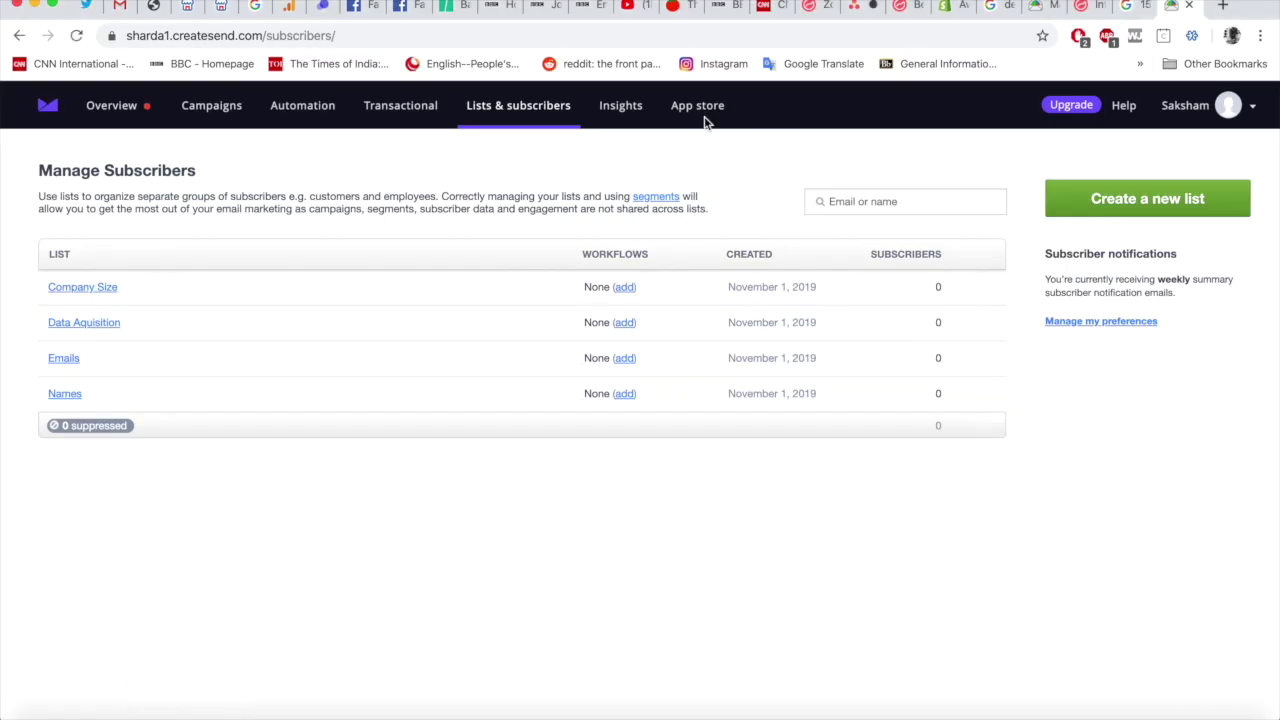
# Reload Lists & subscribers and create a single opt-in list named 'Marketing'.
pyautogui.click(476, 112)
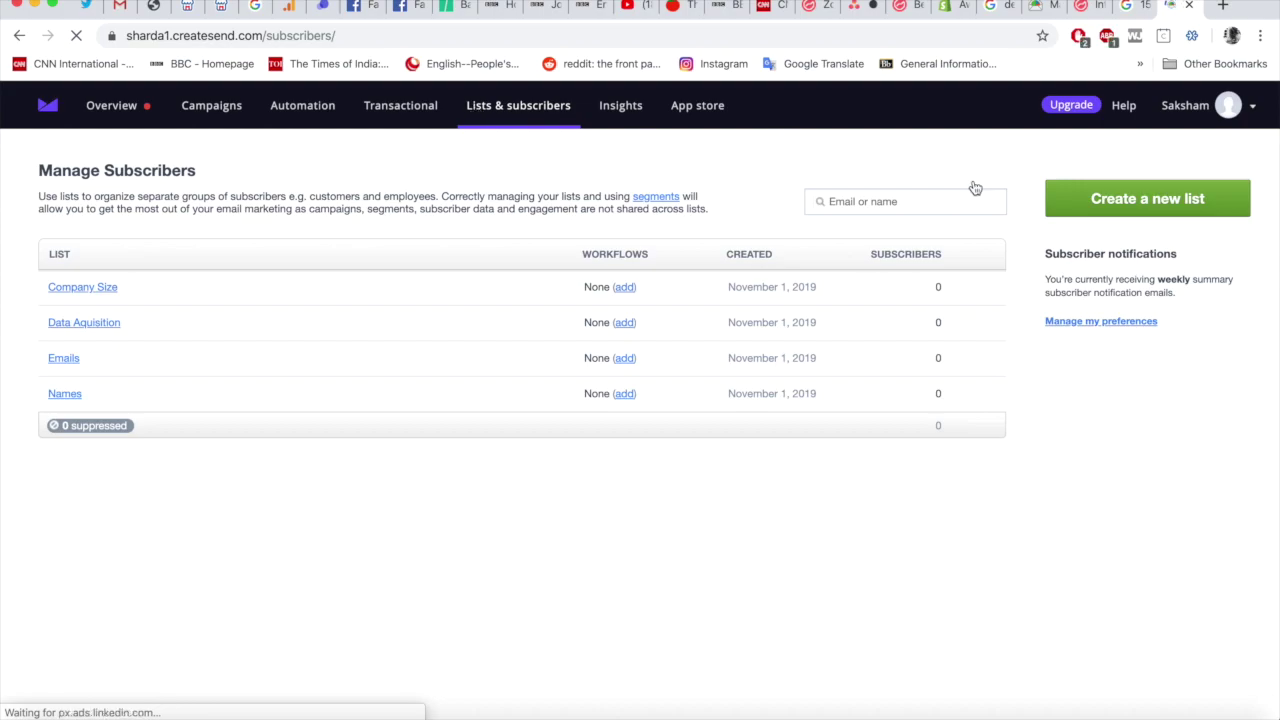
pyautogui.click(1143, 199)
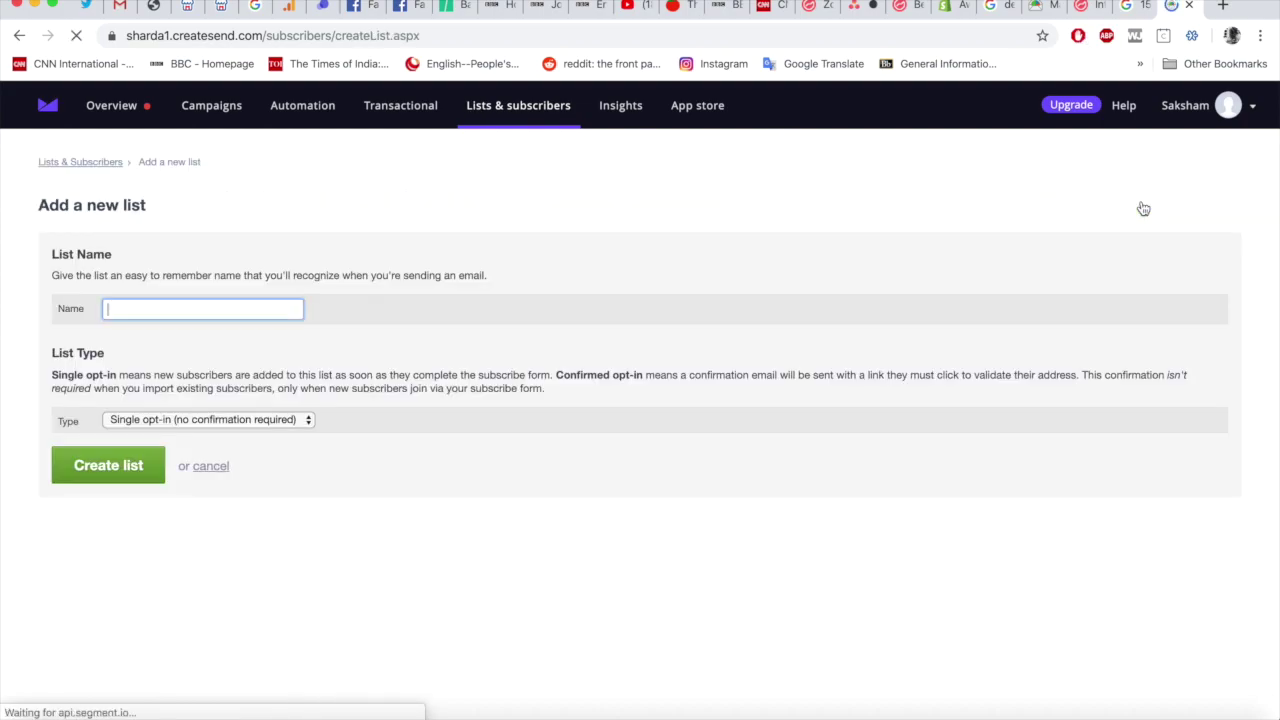
pyautogui.click(158, 311)
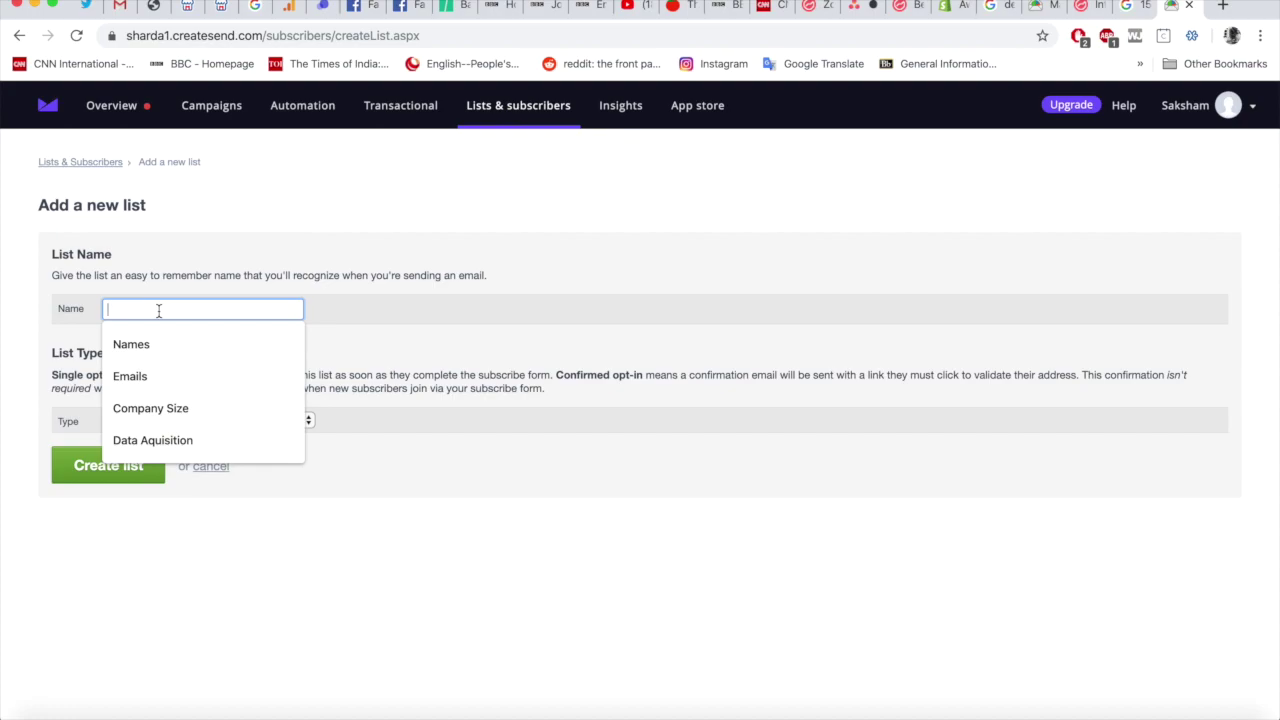
pyautogui.write('Marketing')
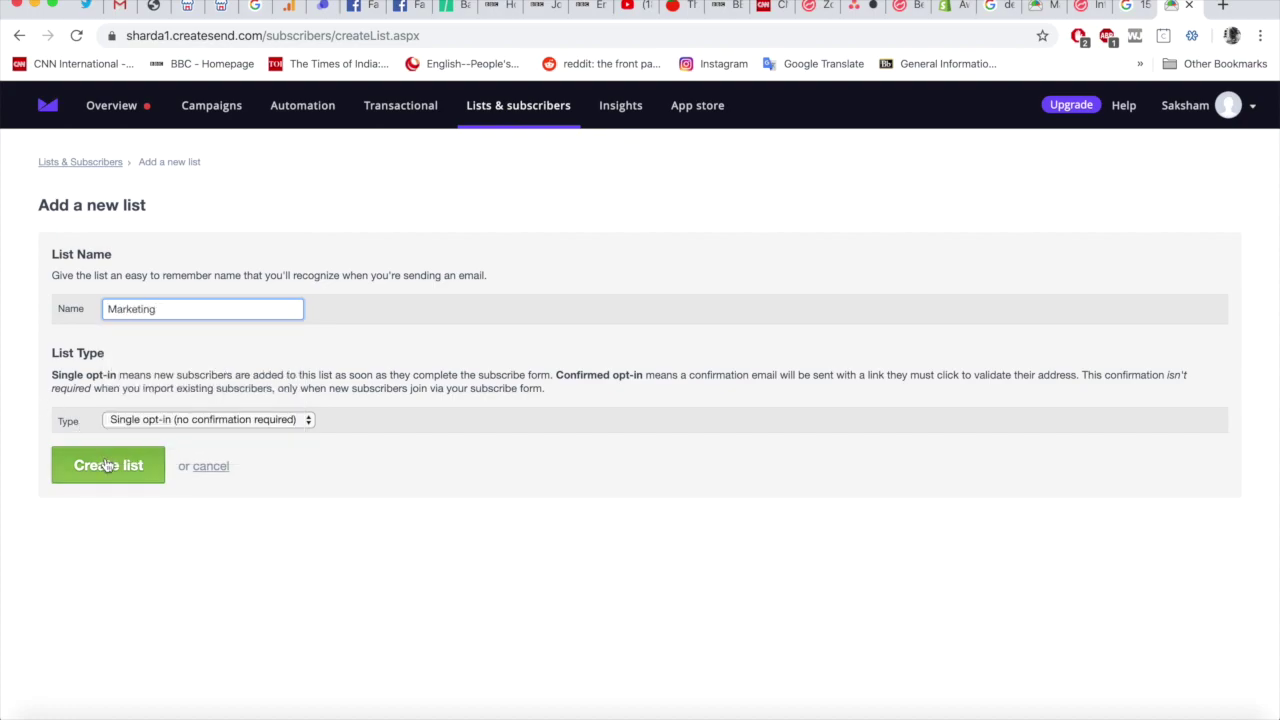
pyautogui.click(108, 466)
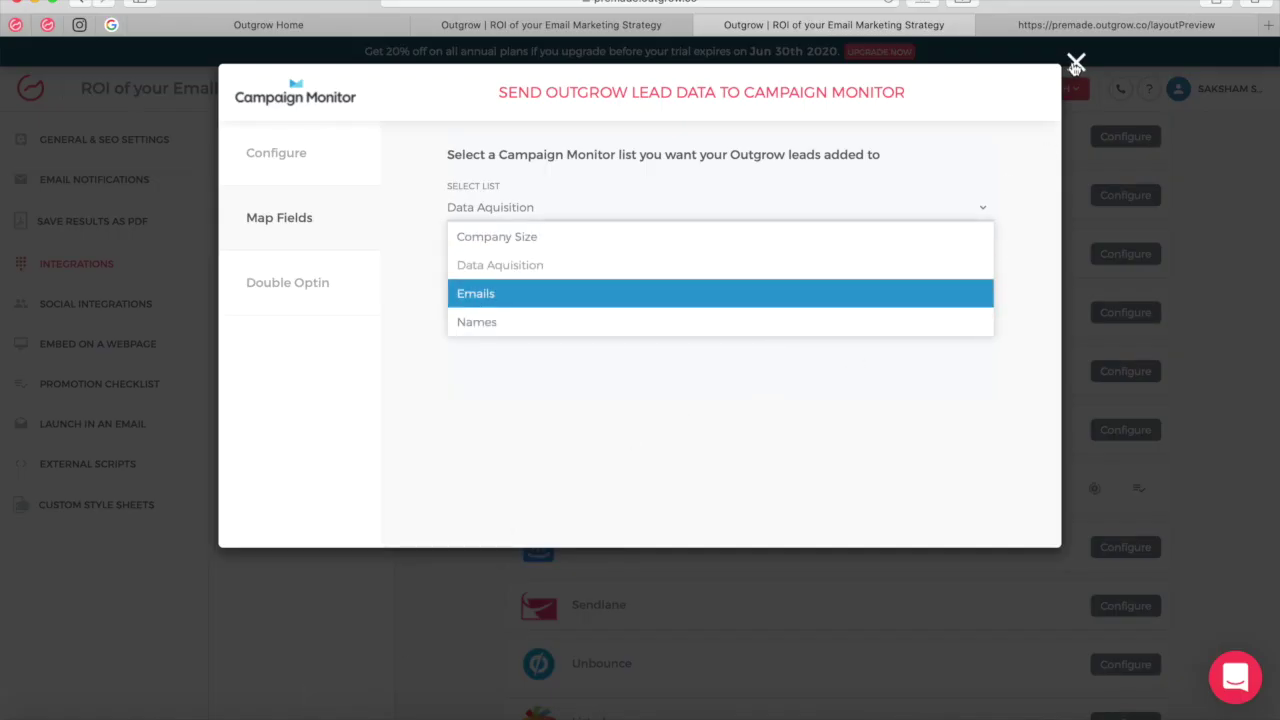
# Reconfigure Outgrow's Campaign Monitor integration to use the Marketing list and begin mapping fields.
pyautogui.click(1075, 65)
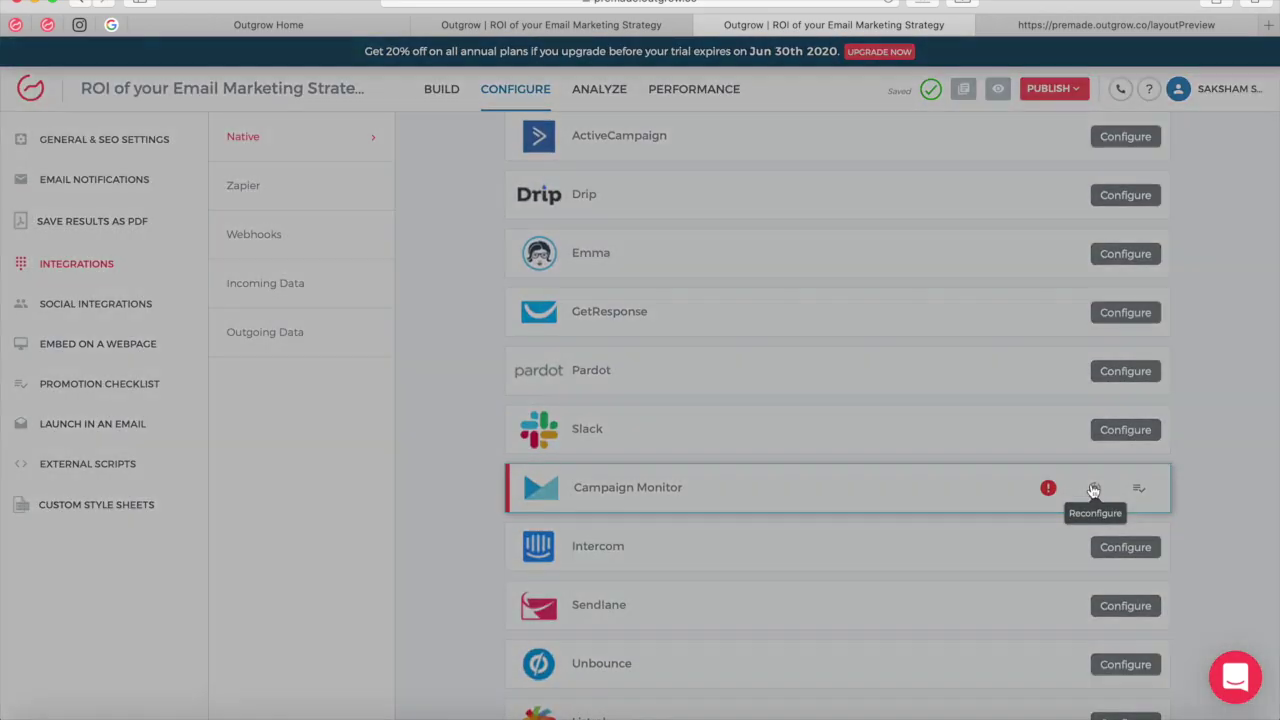
pyautogui.click(1094, 490)
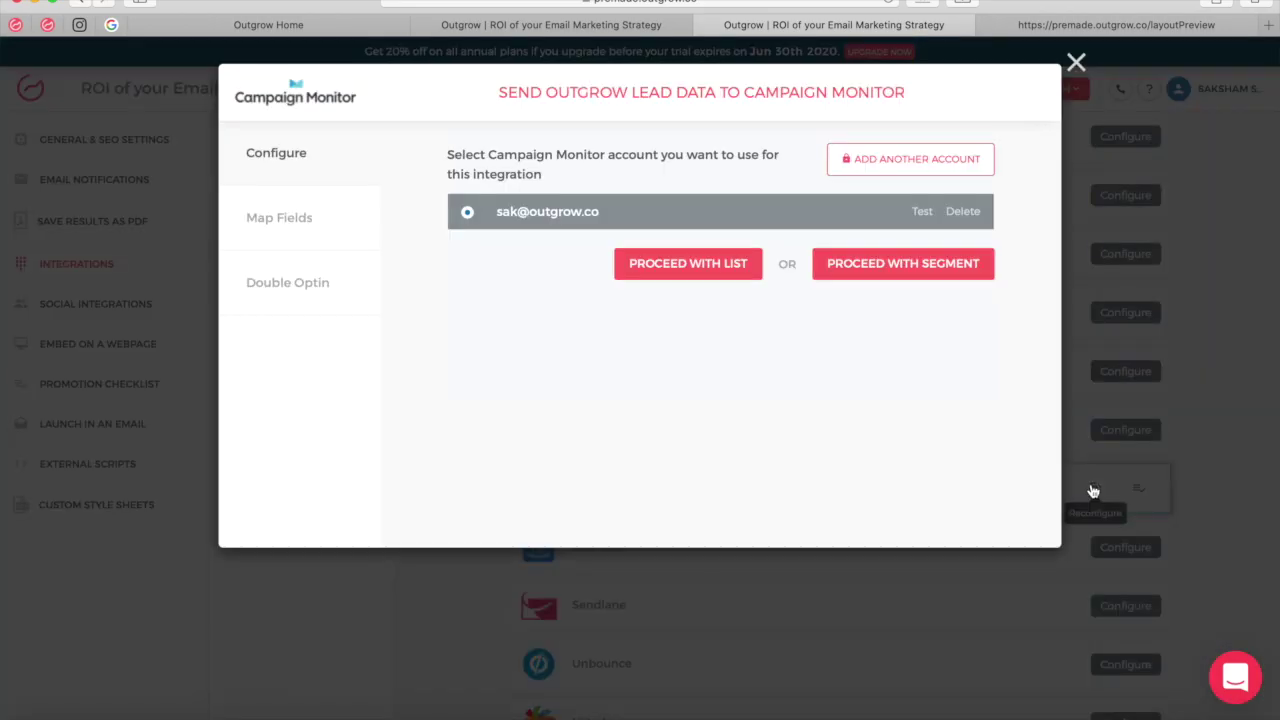
pyautogui.click(690, 266)
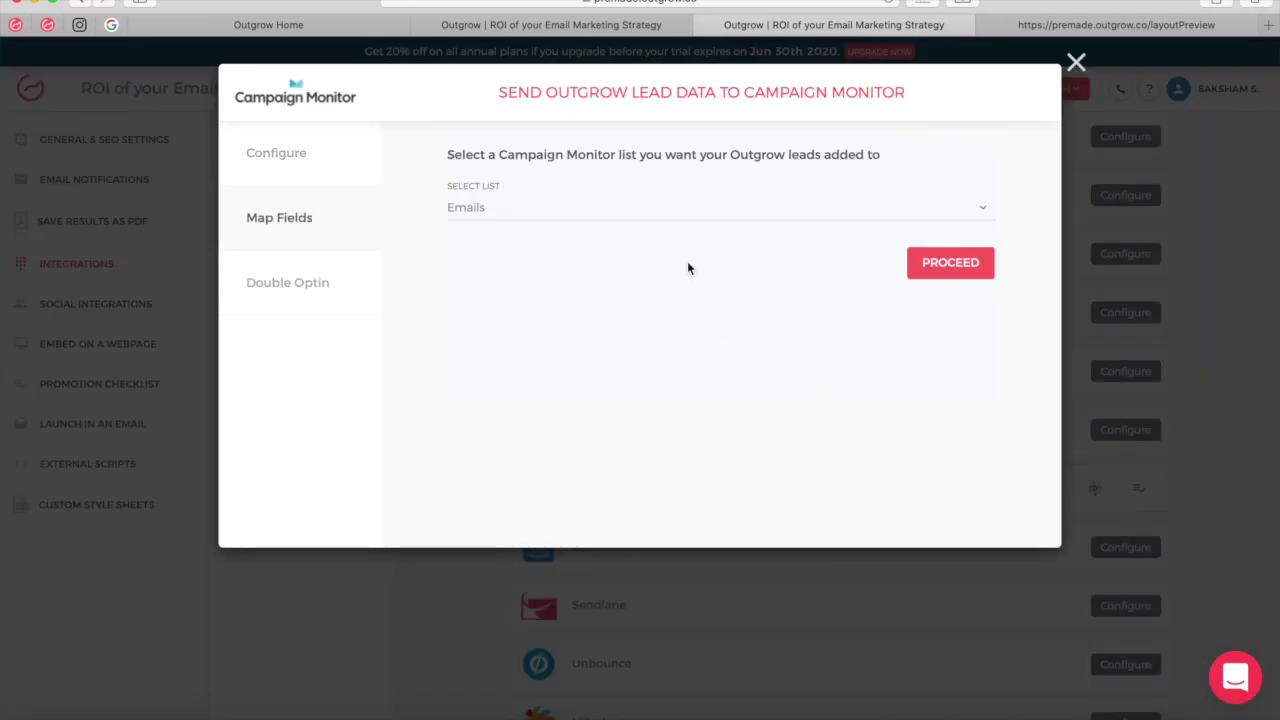
pyautogui.click(628, 206)
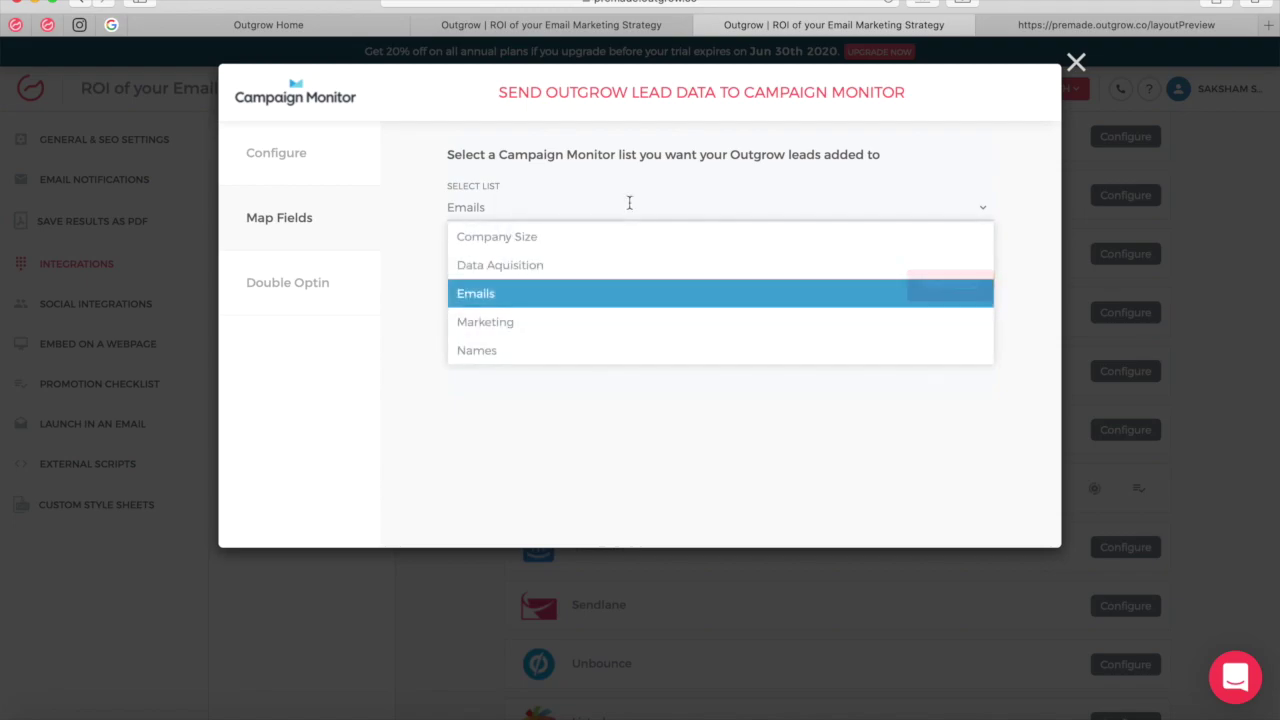
pyautogui.click(600, 330)
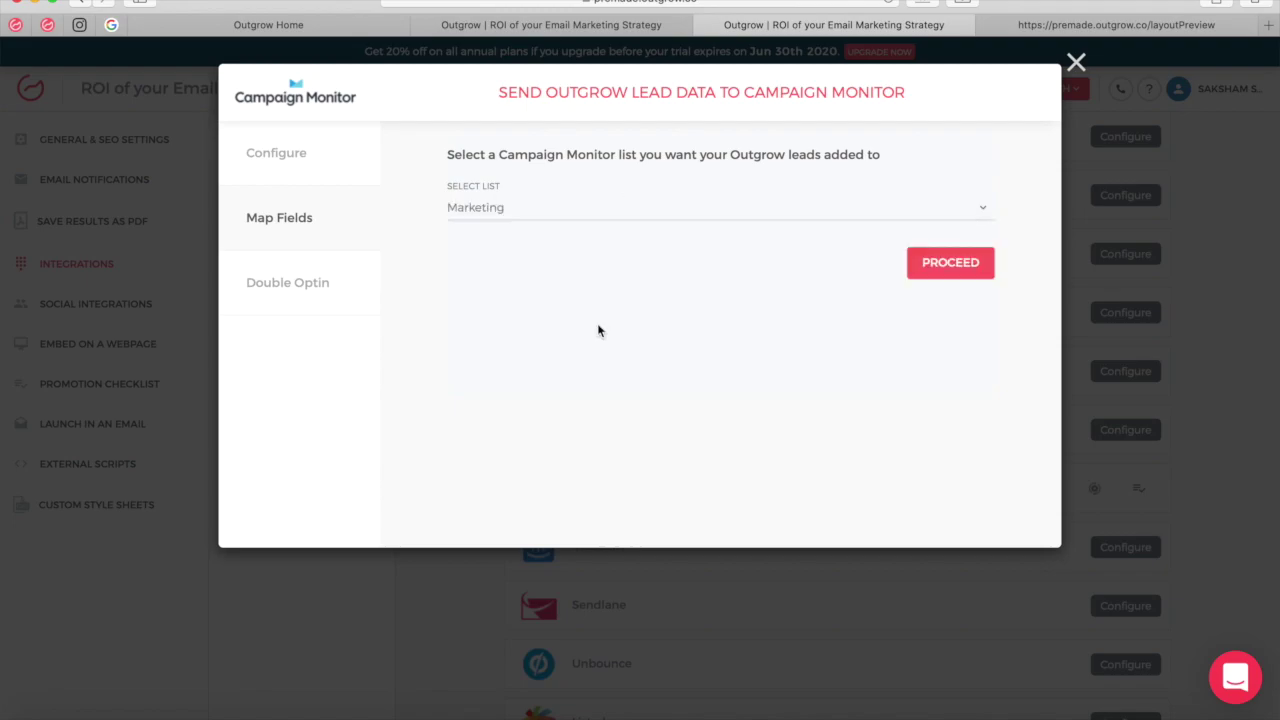
pyautogui.click(940, 272)
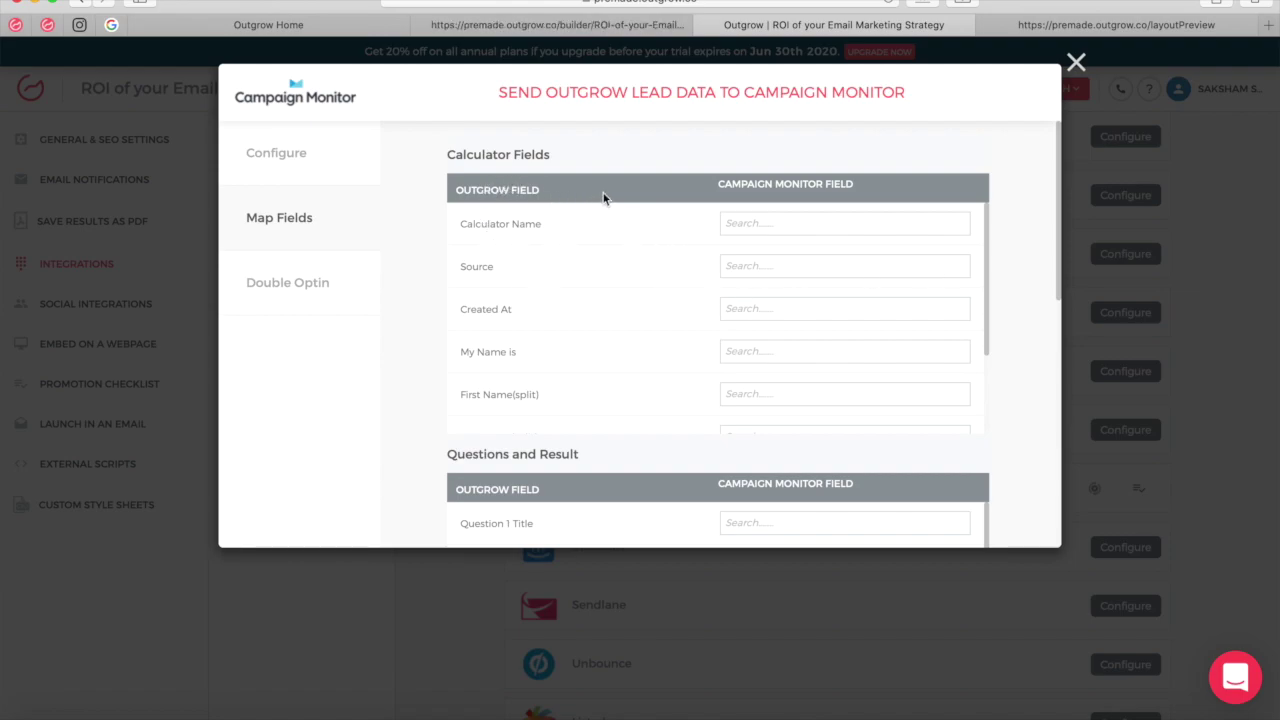
pyautogui.click(782, 230)
# Map Calculator Name to the name field and the get-in-touch answer to Email.
pyautogui.write('n')
pyautogui.click(785, 254)
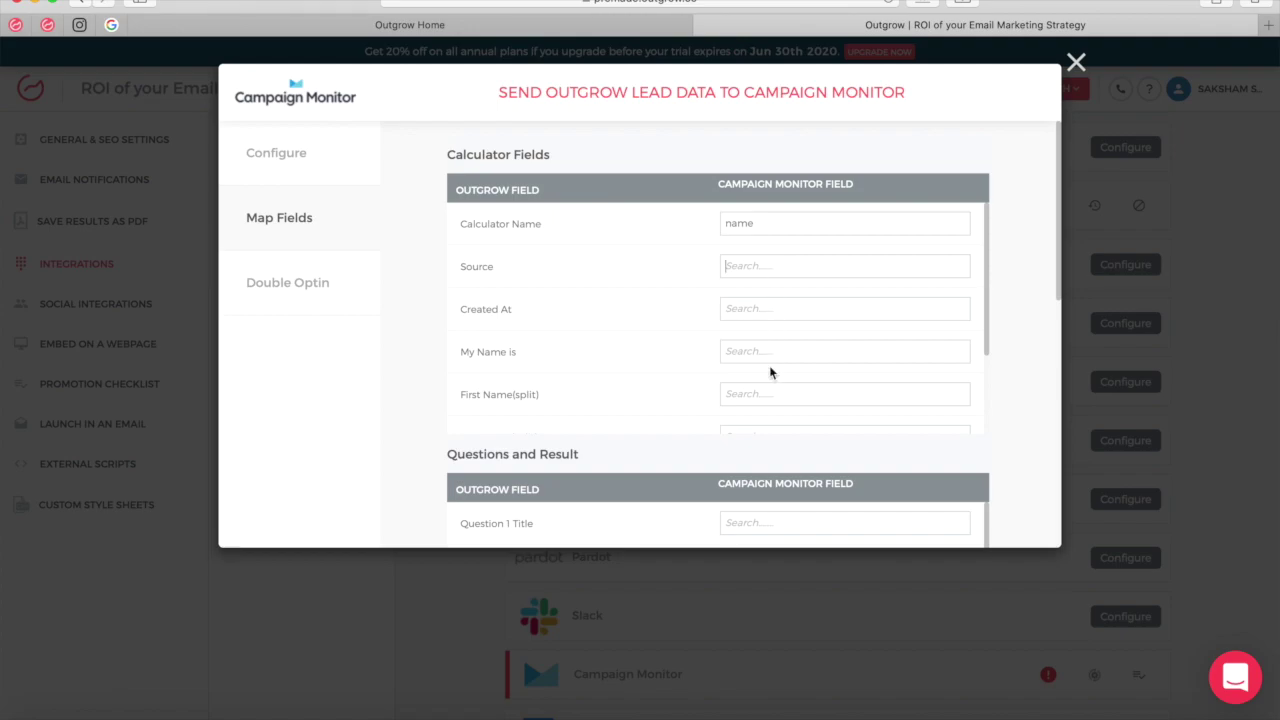
pyautogui.scroll(-2, 770, 394)
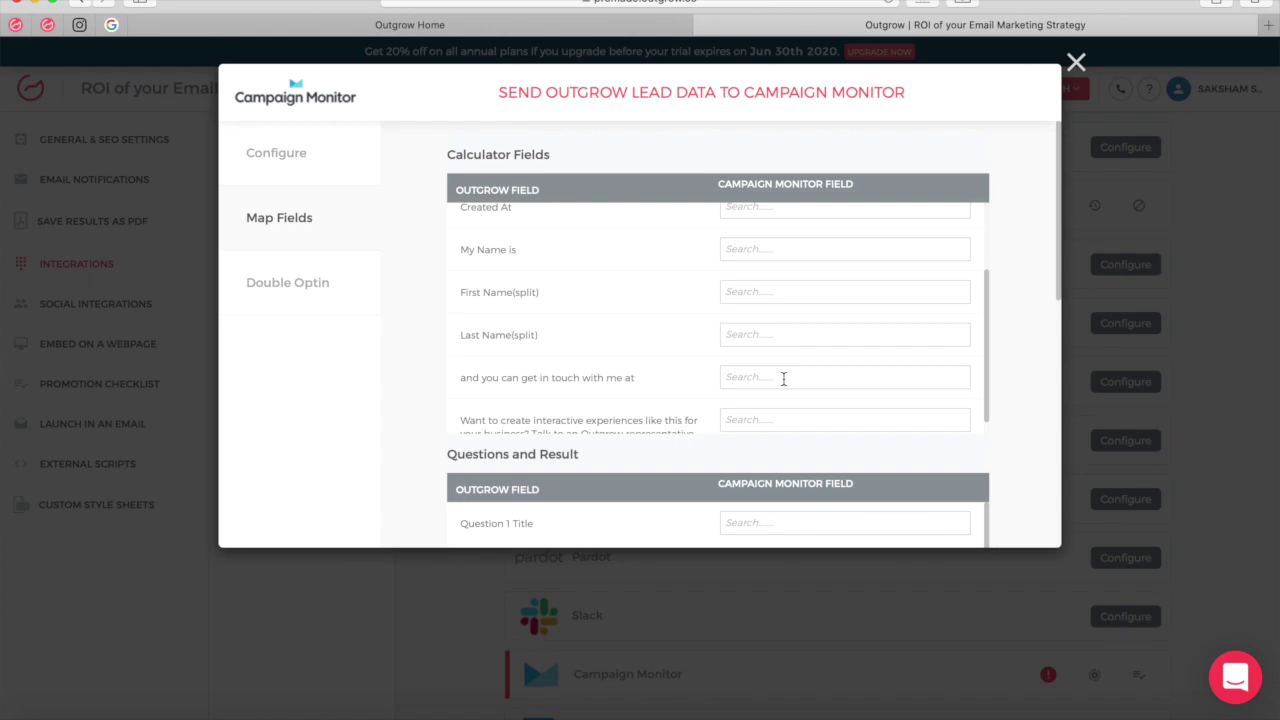
pyautogui.click(783, 378)
pyautogui.write('e')
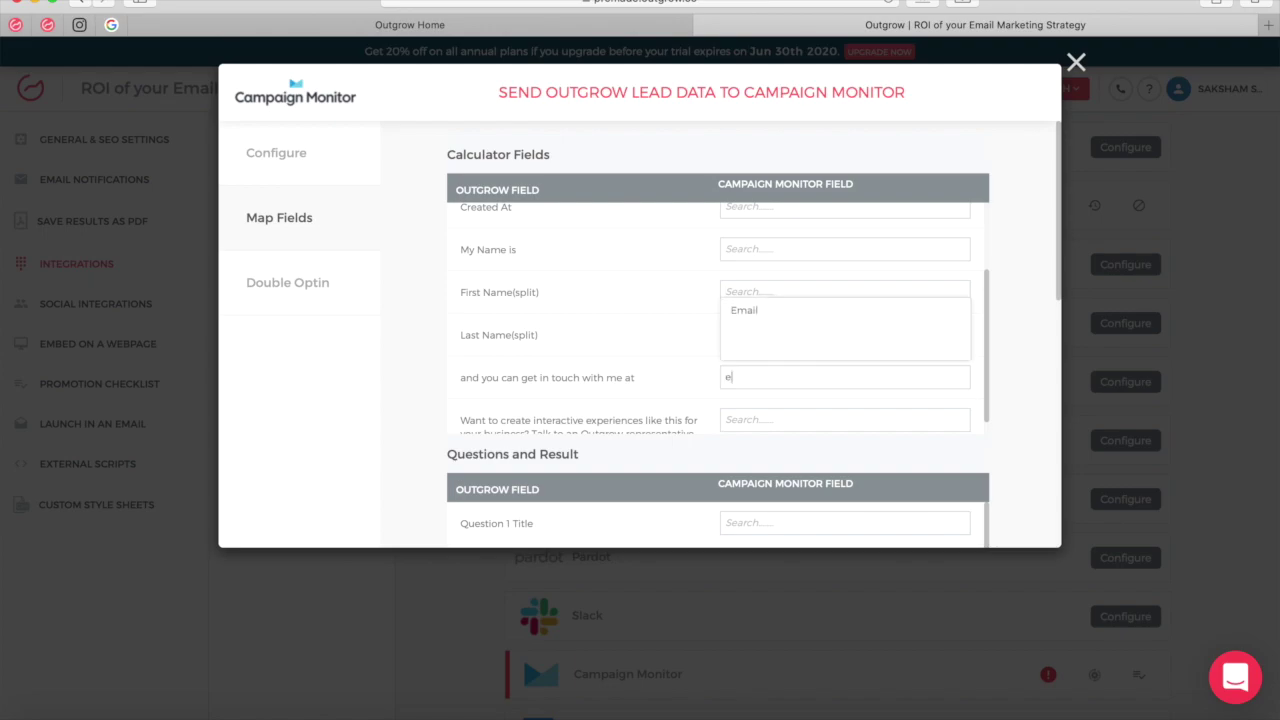
pyautogui.click(796, 320)
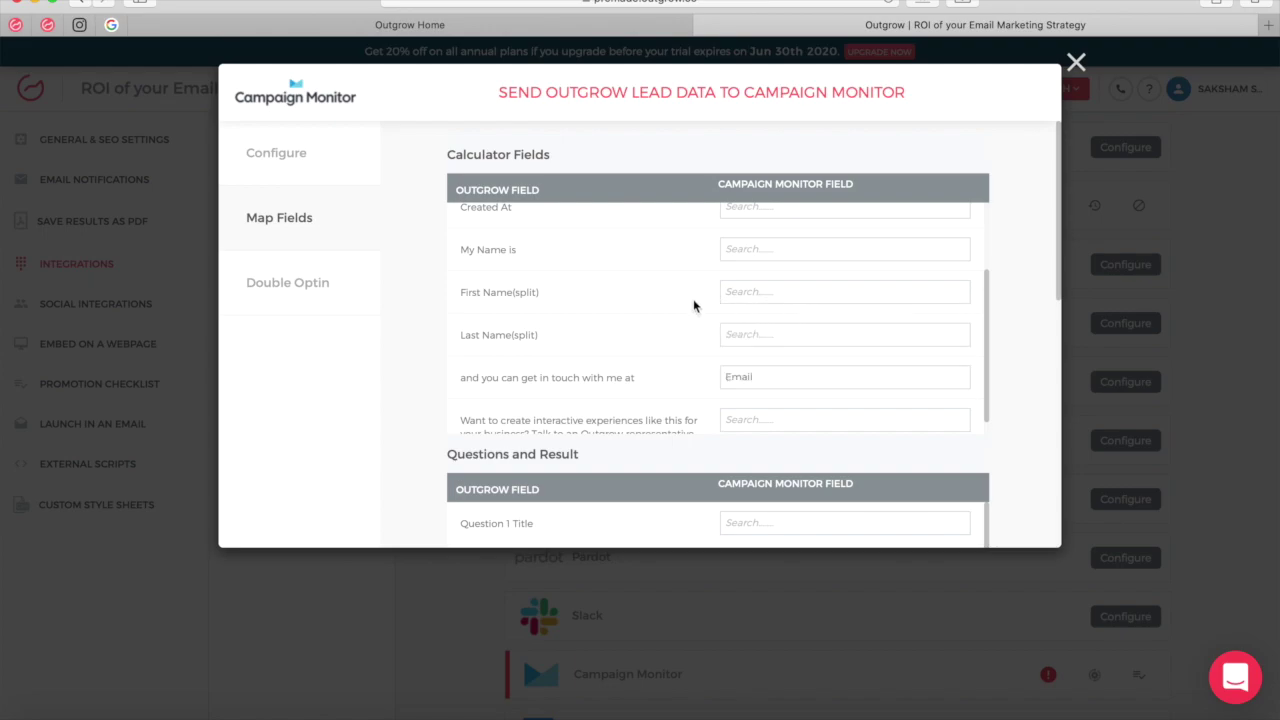
# Review the remaining field mappings and run the Campaign Monitor connection test.
pyautogui.scroll(-1, 689, 298)
pyautogui.scroll(1, 695, 420)
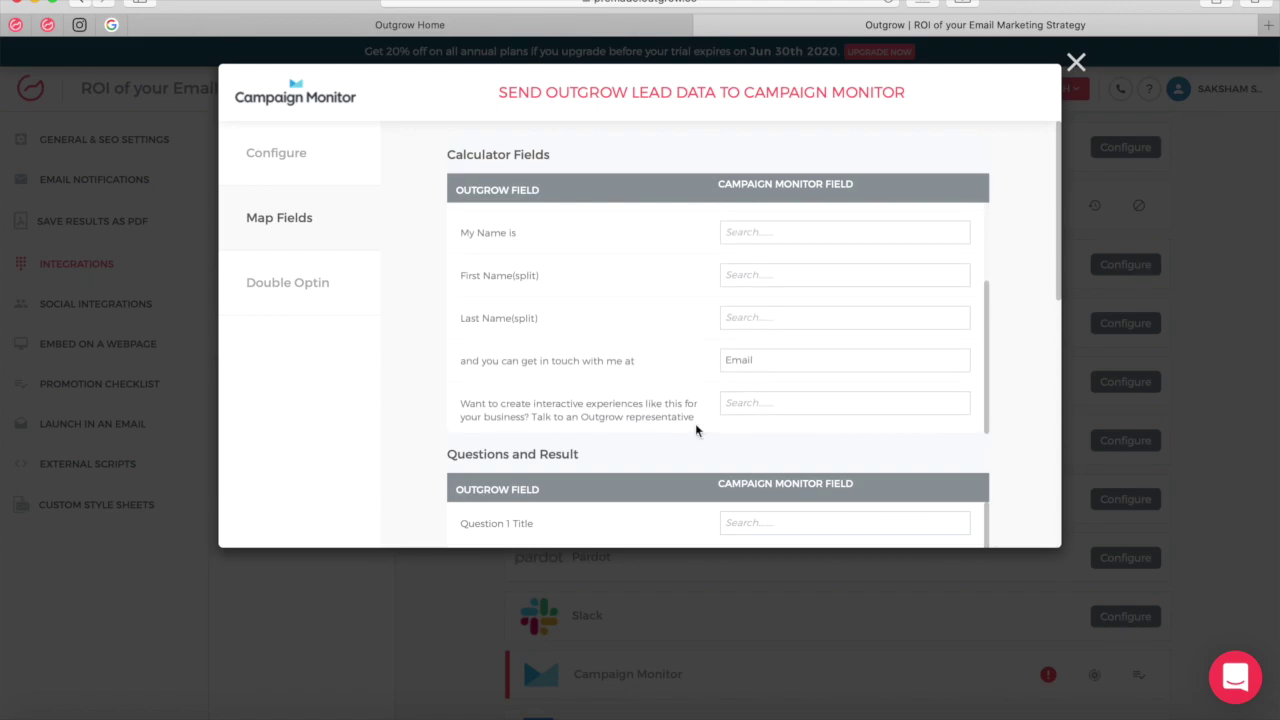
pyautogui.scroll(-2, 665, 489)
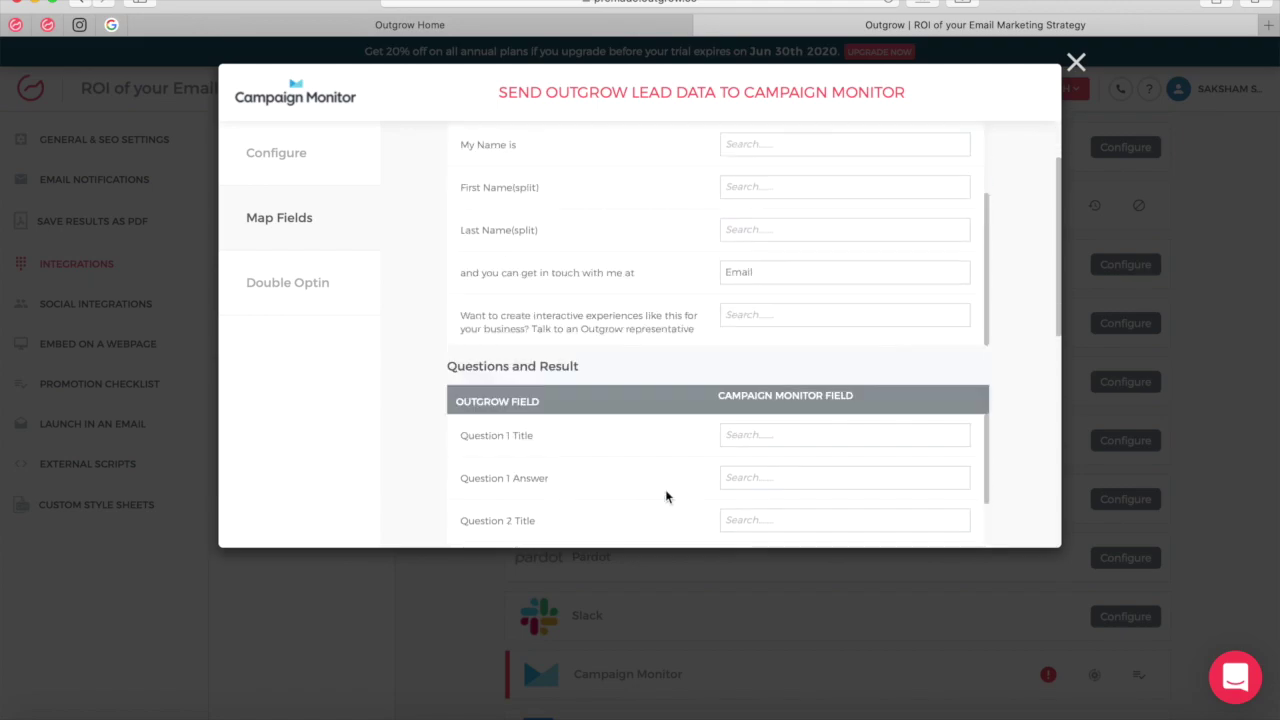
pyautogui.scroll(-3, 663, 486)
pyautogui.scroll(-2, 623, 325)
pyautogui.scroll(-5, 623, 325)
pyautogui.scroll(-3, 623, 325)
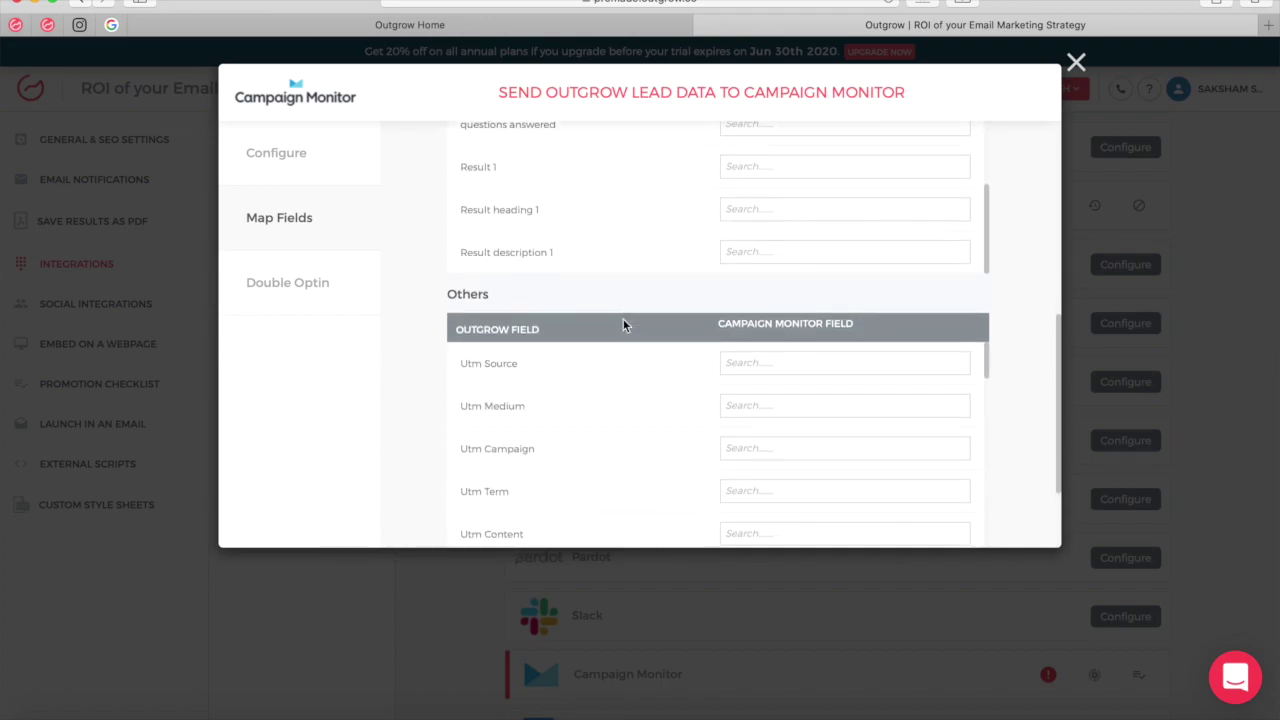
pyautogui.scroll(-2, 636, 303)
pyautogui.scroll(-2, 600, 289)
pyautogui.scroll(-1, 600, 287)
pyautogui.scroll(-1, 600, 288)
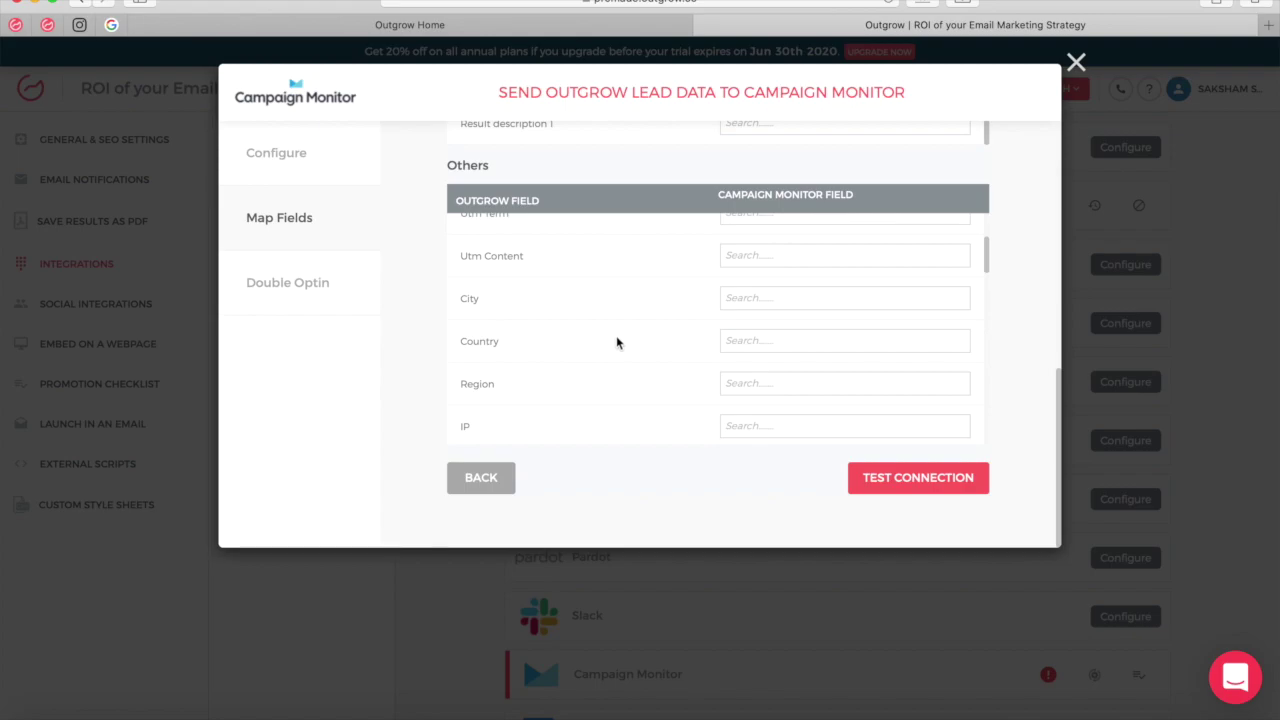
pyautogui.scroll(-3, 617, 343)
pyautogui.scroll(-1, 617, 343)
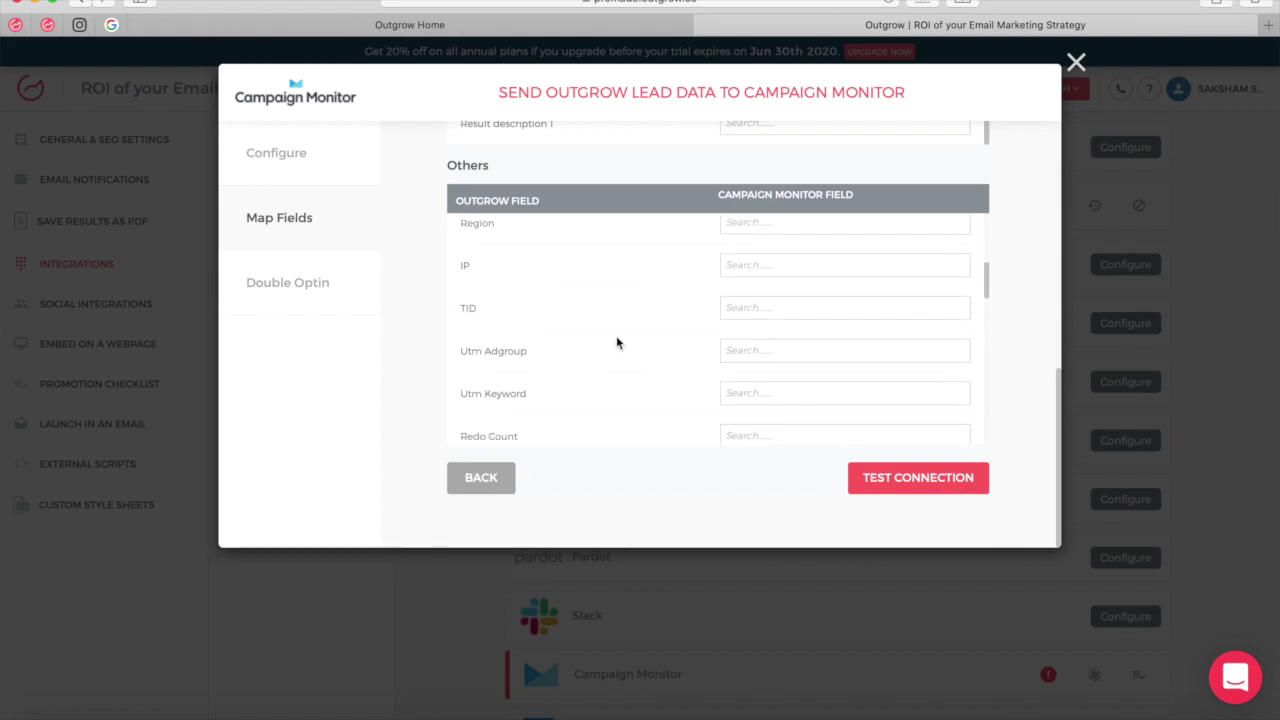
pyautogui.scroll(-3, 617, 343)
pyautogui.scroll(-2, 617, 343)
pyautogui.scroll(-3, 617, 343)
pyautogui.scroll(-3, 617, 343)
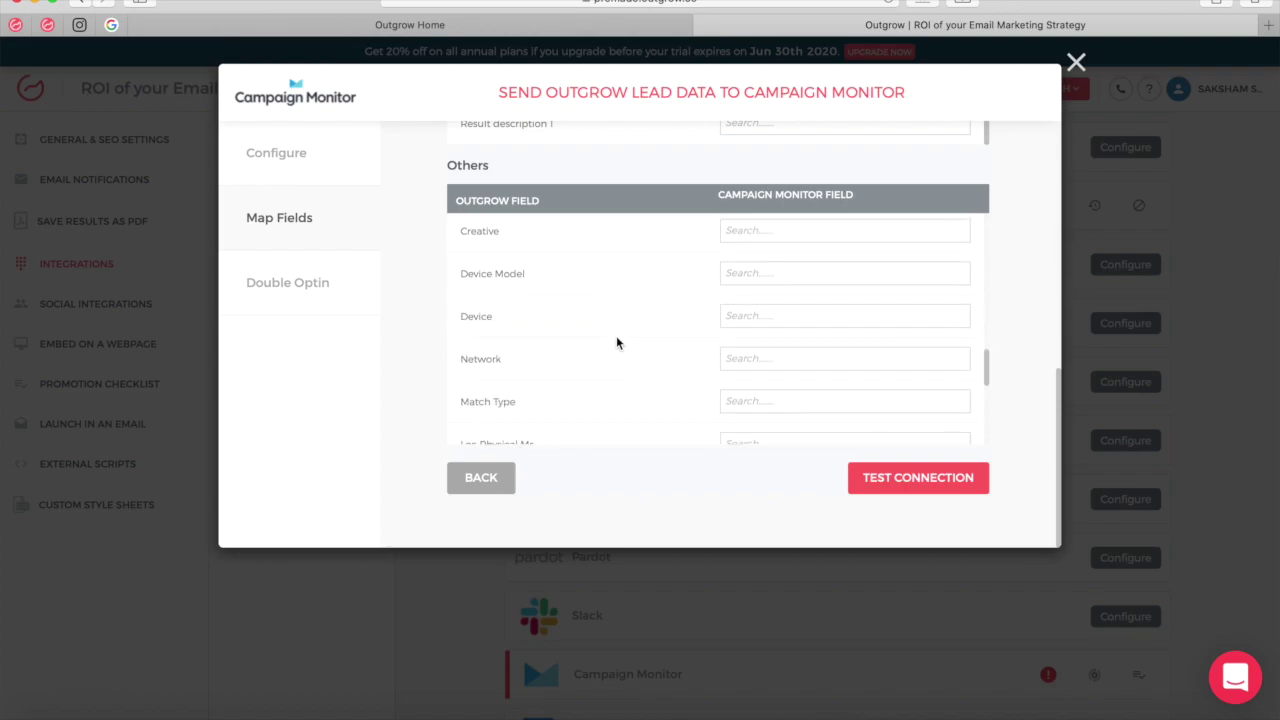
pyautogui.scroll(-3, 617, 343)
pyautogui.scroll(-2, 617, 343)
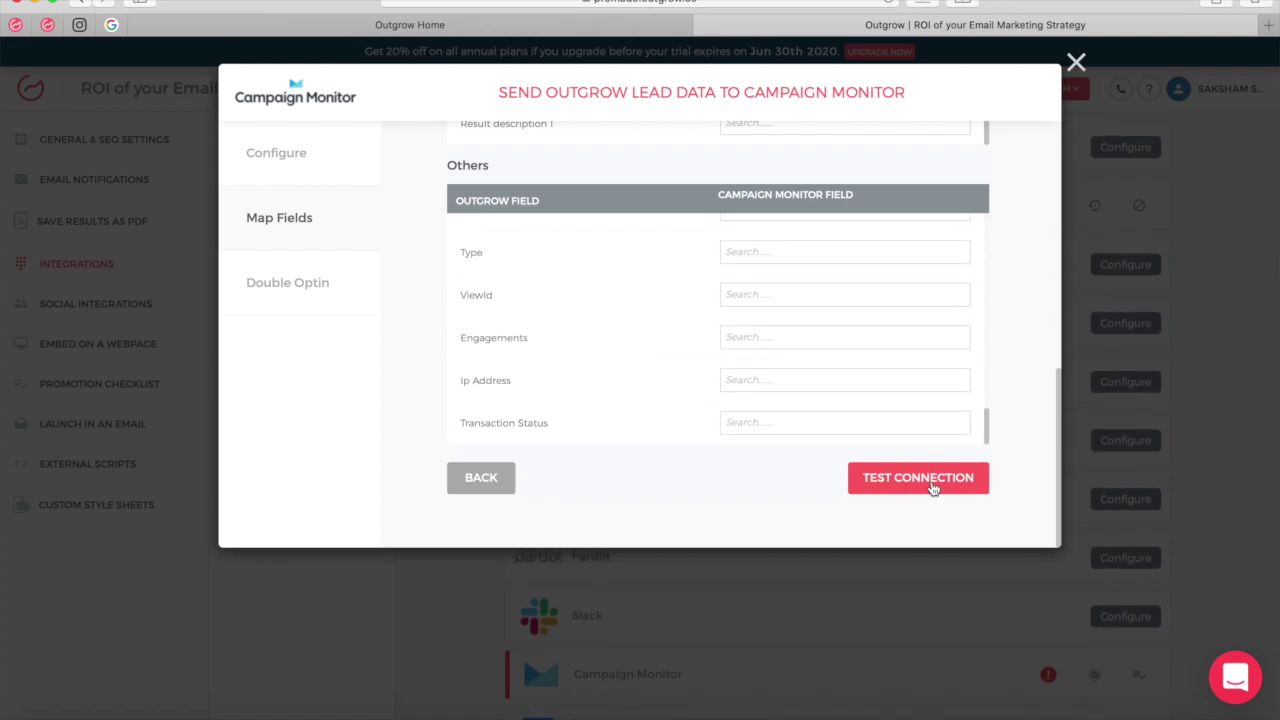
pyautogui.scroll(3, 650, 335)
pyautogui.scroll(3, 700, 280)
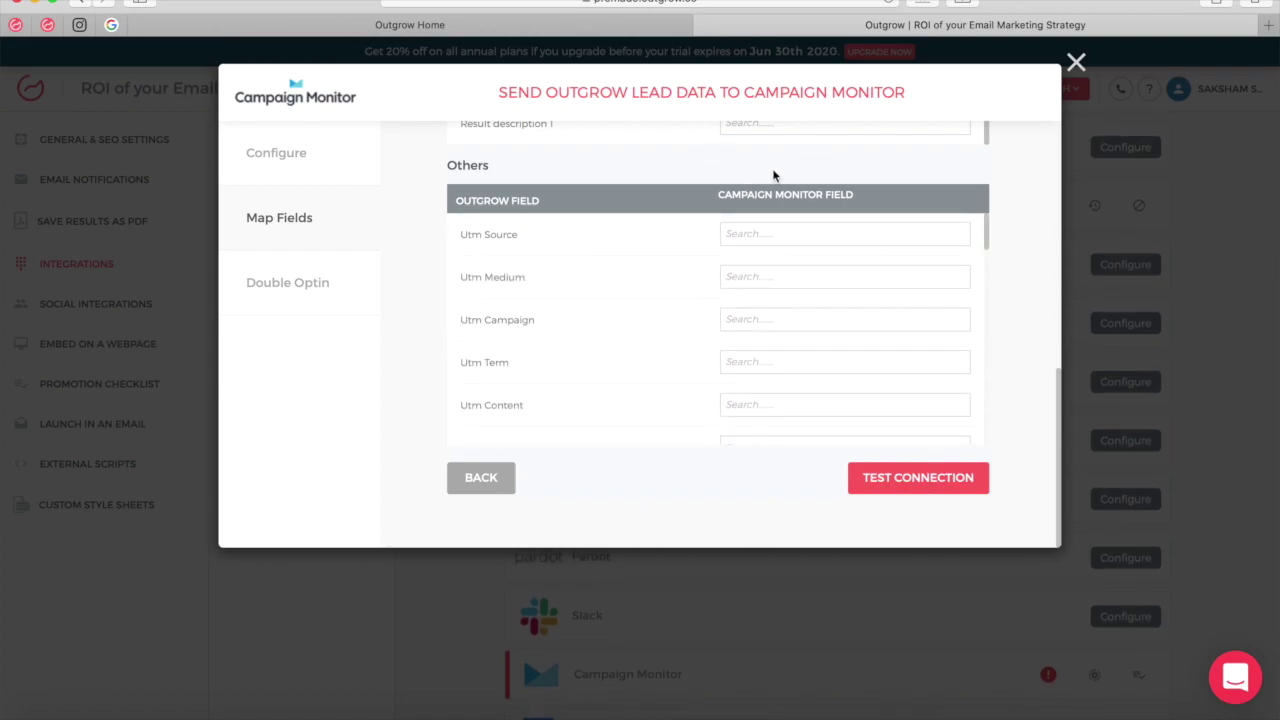
pyautogui.scroll(5, 720, 180)
pyautogui.scroll(-3, 966, 338)
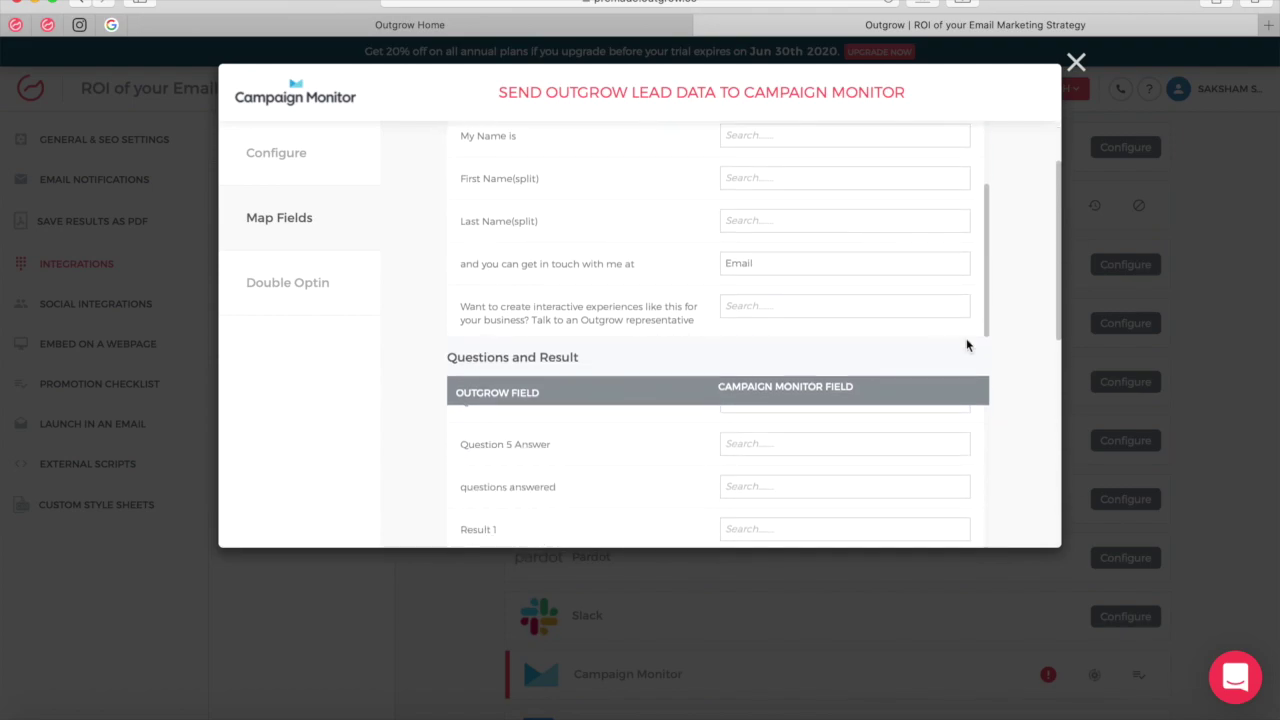
pyautogui.scroll(-5, 966, 338)
pyautogui.click(909, 488)
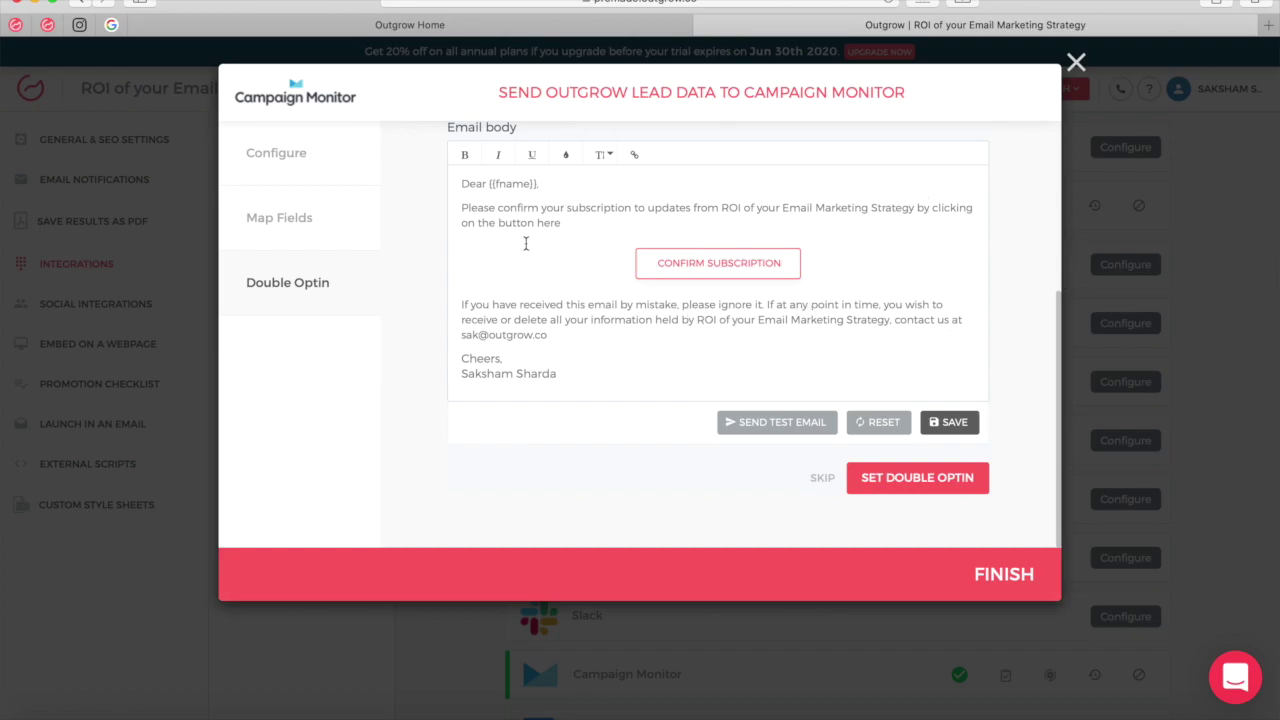
# Close the Campaign Monitor window after reviewing the double opt-in email.
pyautogui.click(1077, 63)
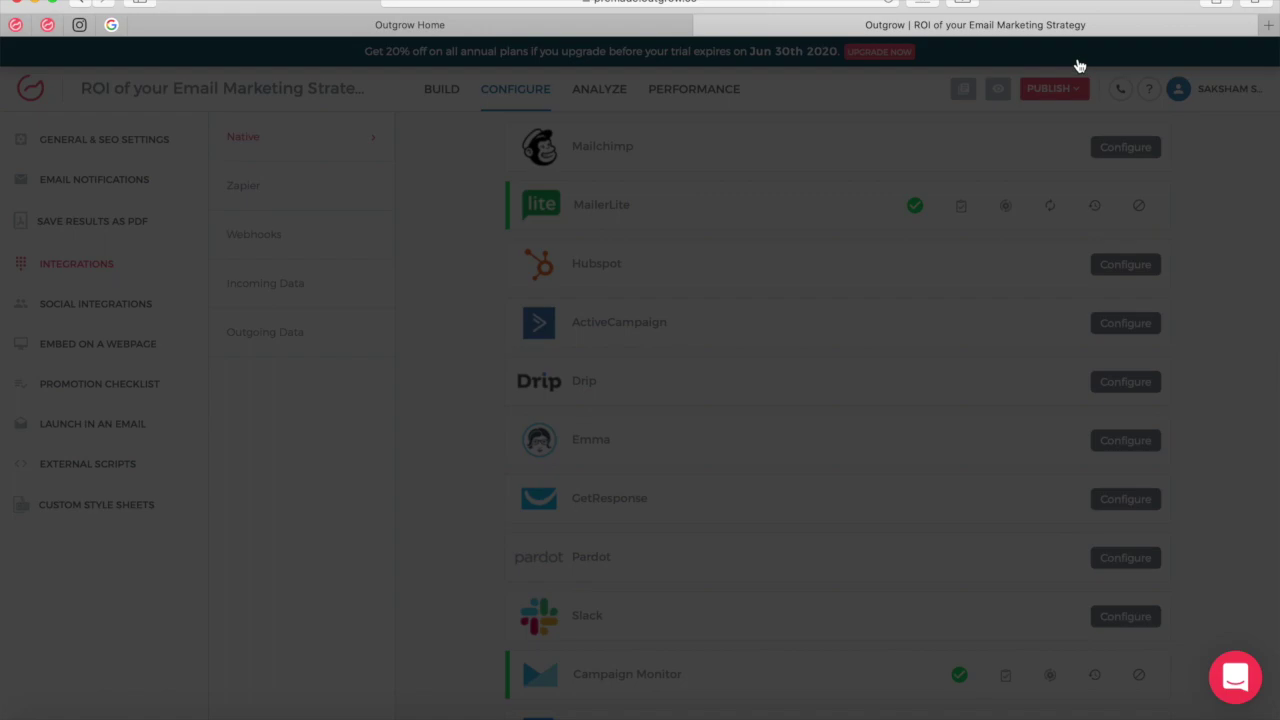
# Open Emma's integration settings and close them without connecting.
pyautogui.scroll(-3, 911, 463)
pyautogui.scroll(-1, 911, 463)
pyautogui.scroll(3, 911, 463)
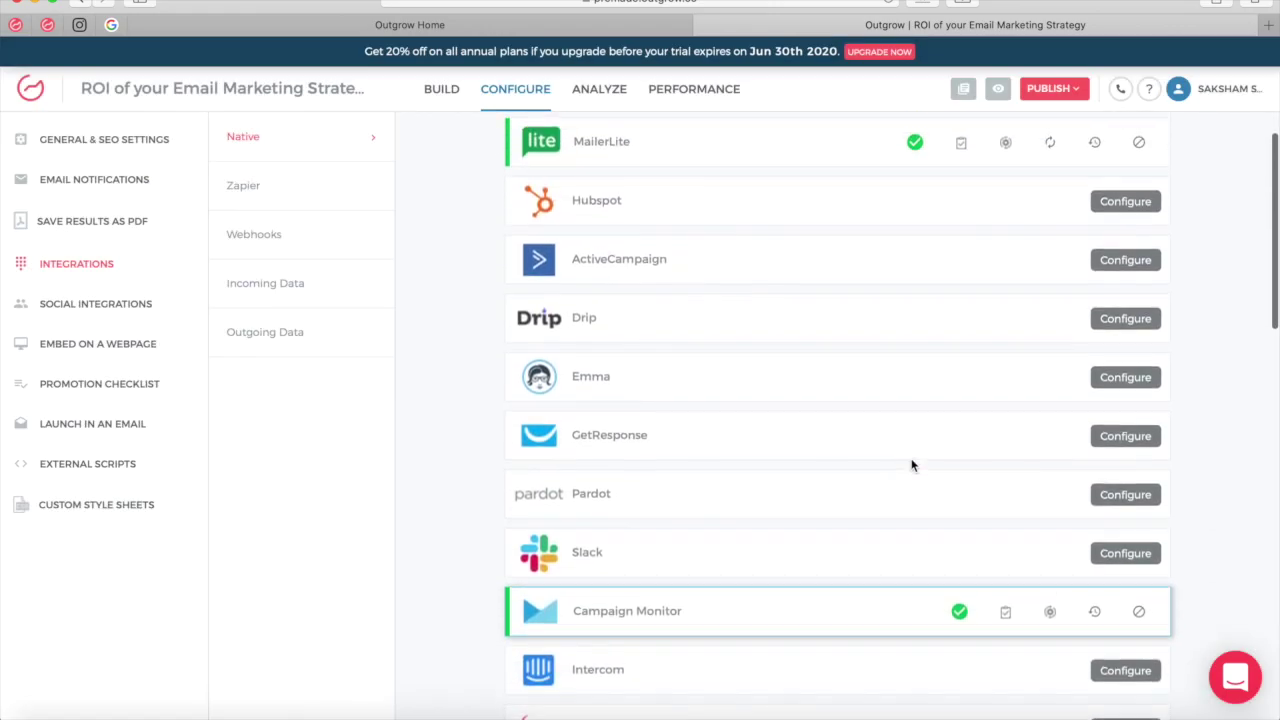
pyautogui.scroll(1, 912, 463)
pyautogui.scroll(1, 912, 463)
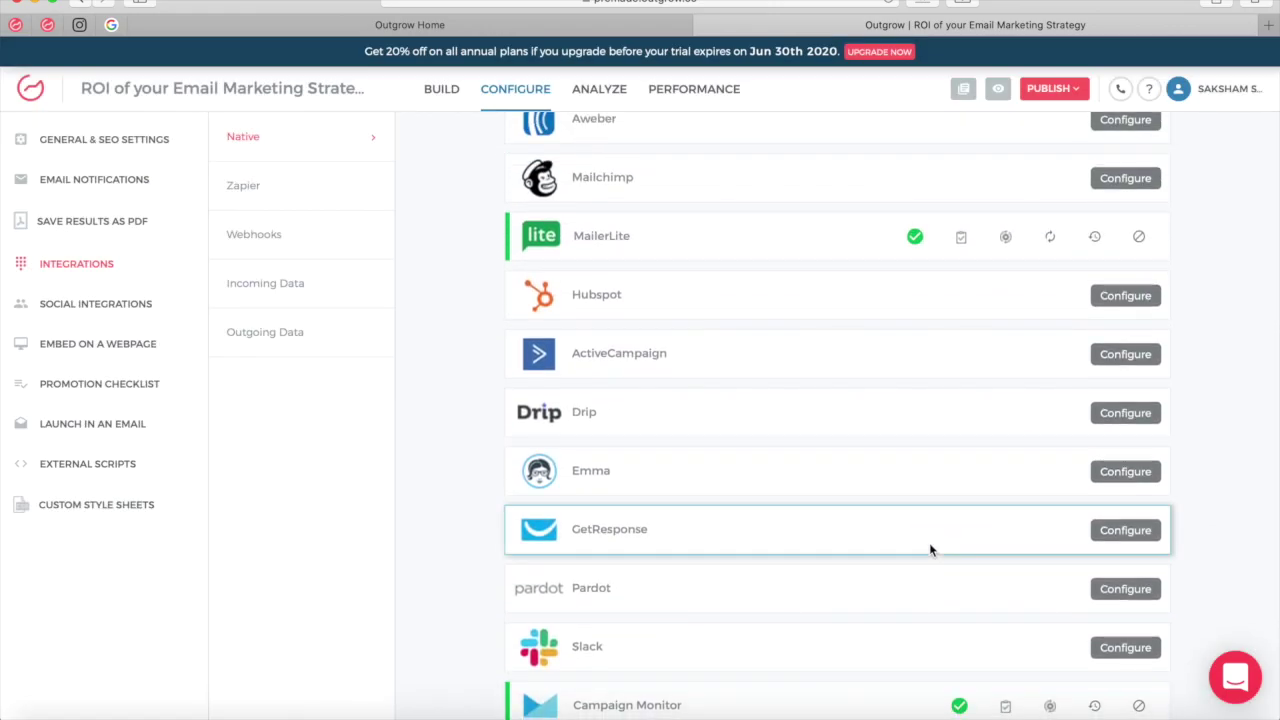
pyautogui.click(1128, 474)
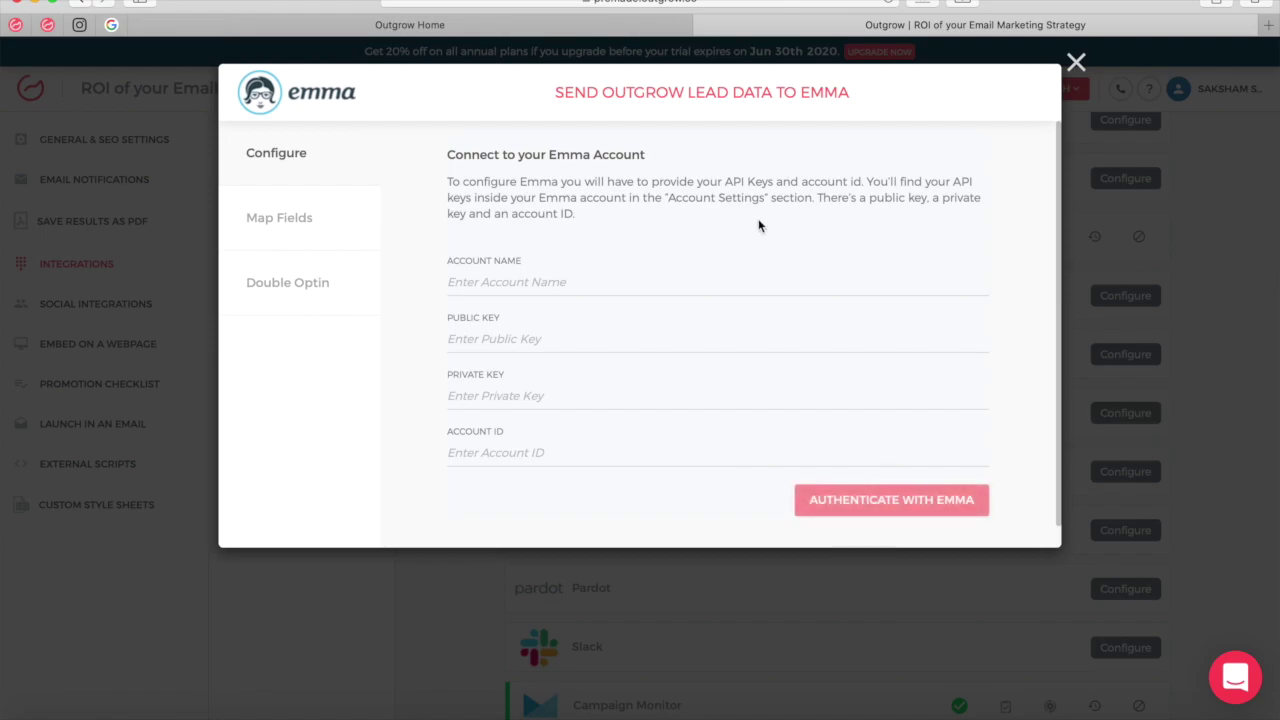
pyautogui.click(1076, 64)
# Reopen the Campaign Monitor settings with its Reconfigure gear.
pyautogui.scroll(-3, 815, 410)
pyautogui.scroll(-2, 815, 410)
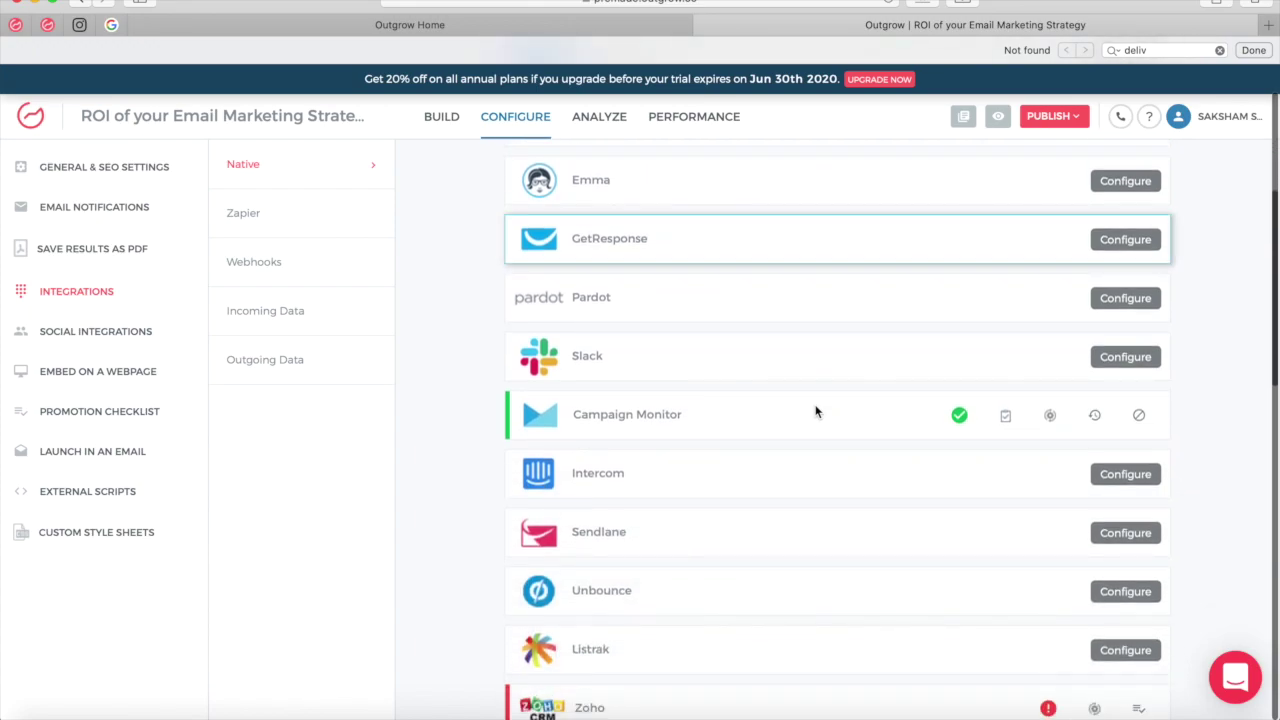
pyautogui.click(1049, 414)
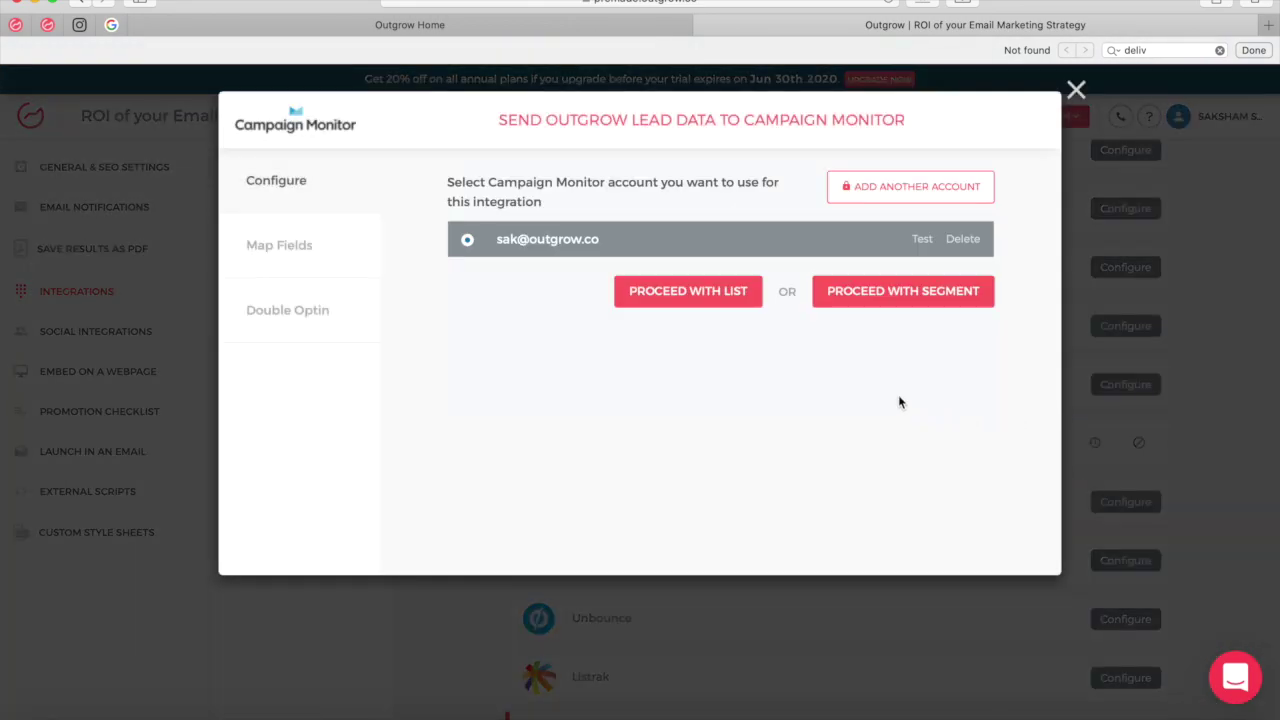
# Try the Campaign Monitor list and segment options, find no segments, and close the window.
pyautogui.click(676, 305)
pyautogui.click(950, 302)
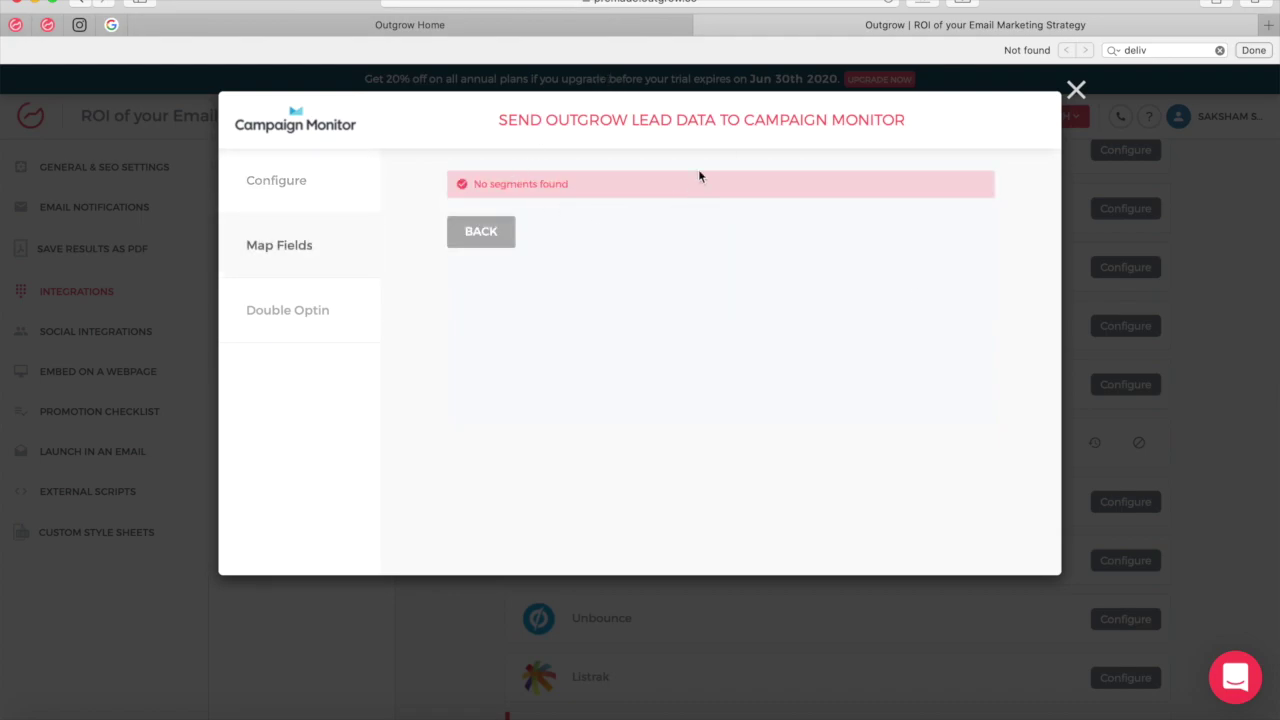
pyautogui.click(1076, 92)
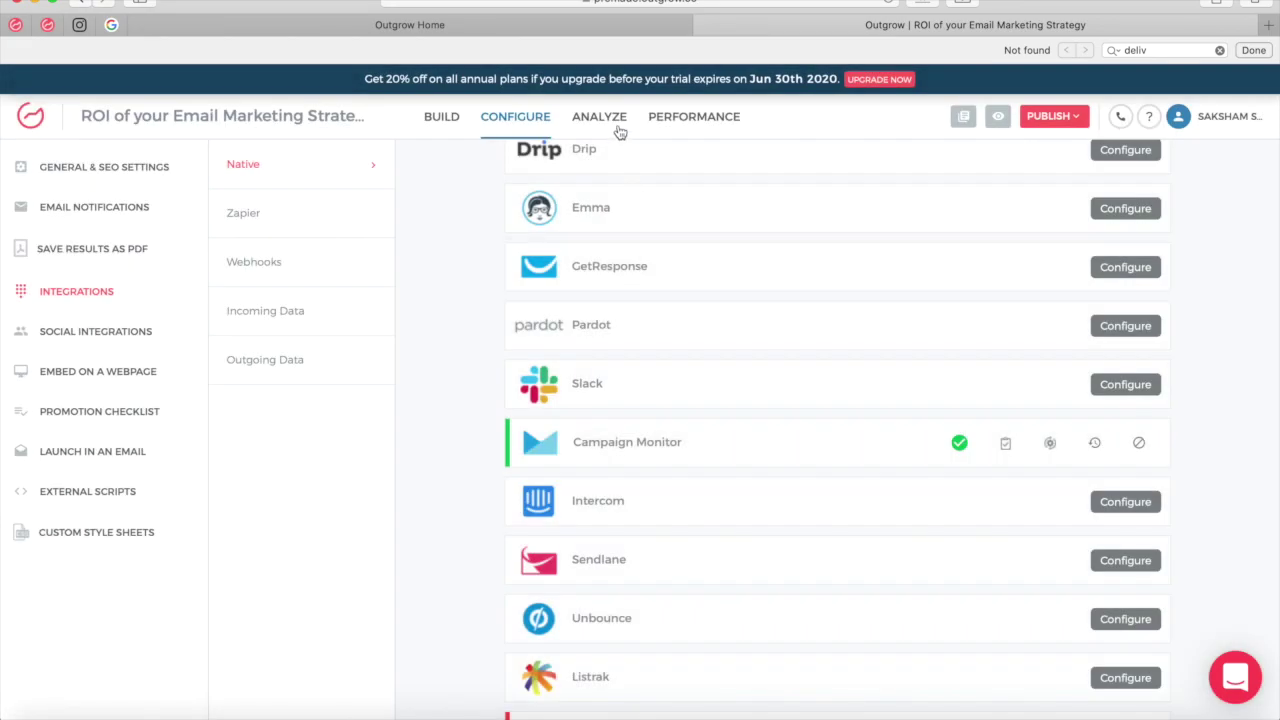
# Open the User Details leads table in the Analyze section.
pyautogui.click(605, 118)
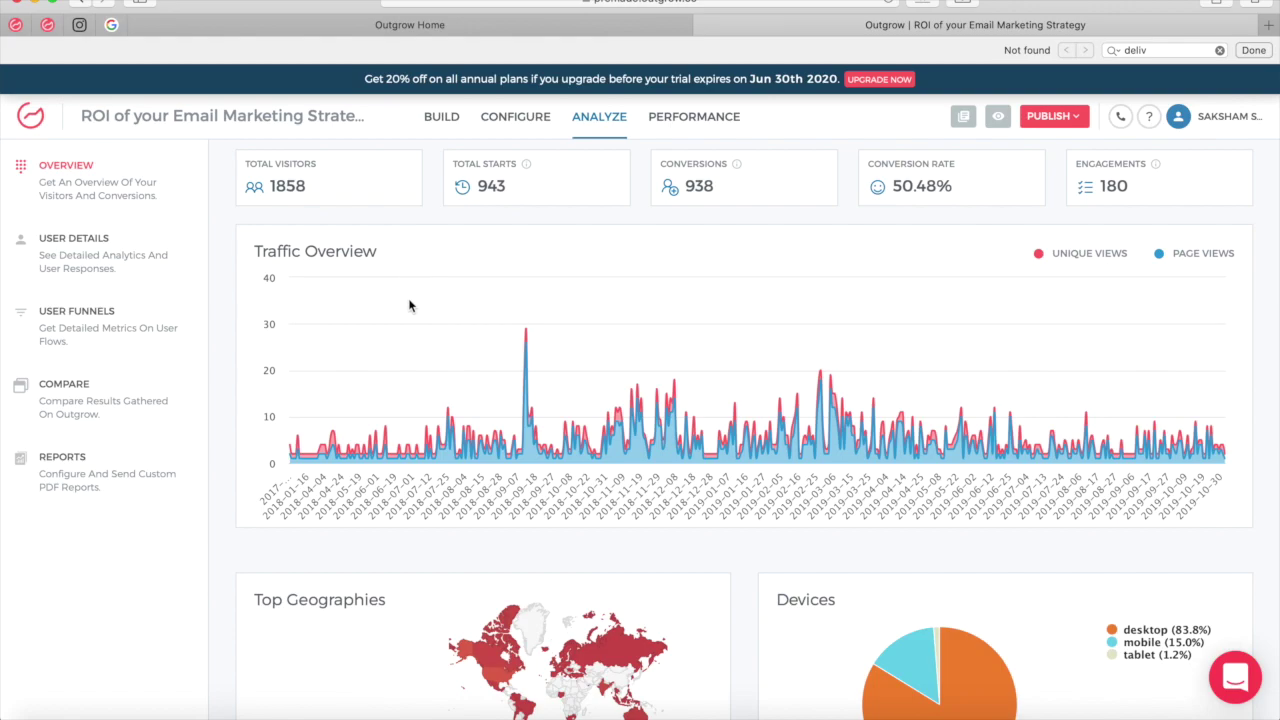
pyautogui.scroll(-3, 409, 304)
pyautogui.scroll(3, 380, 362)
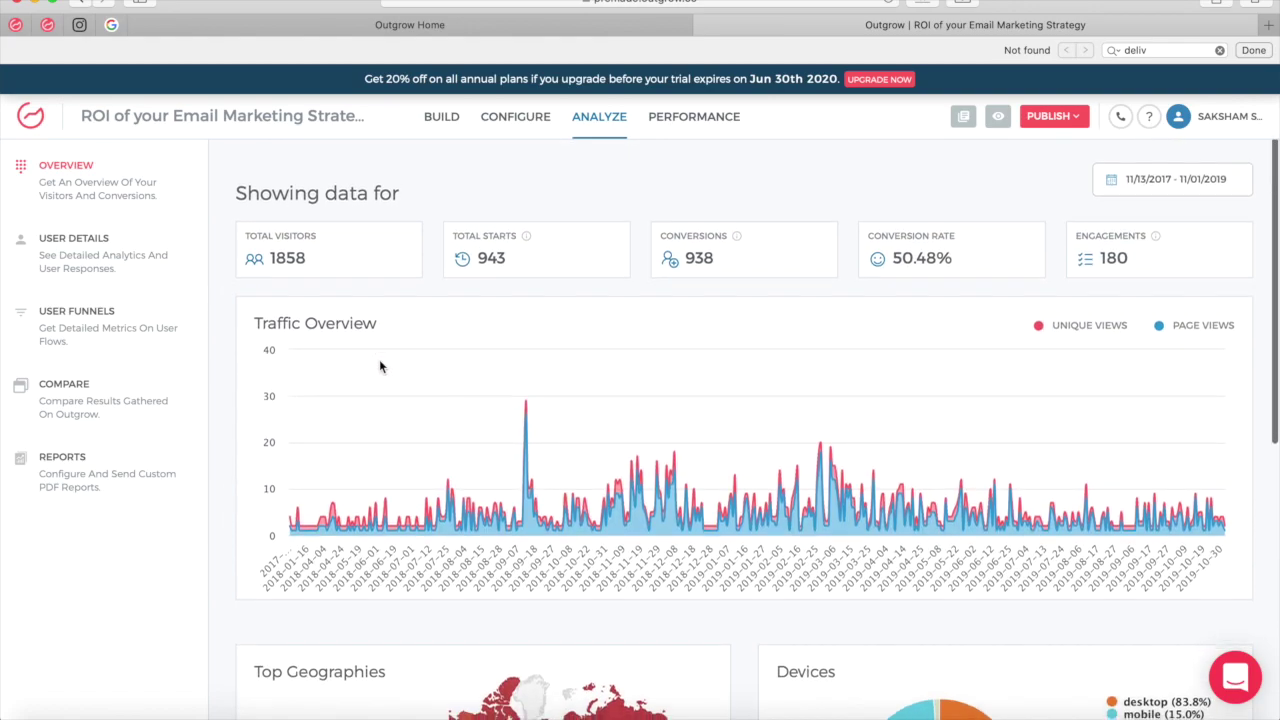
pyautogui.click(100, 258)
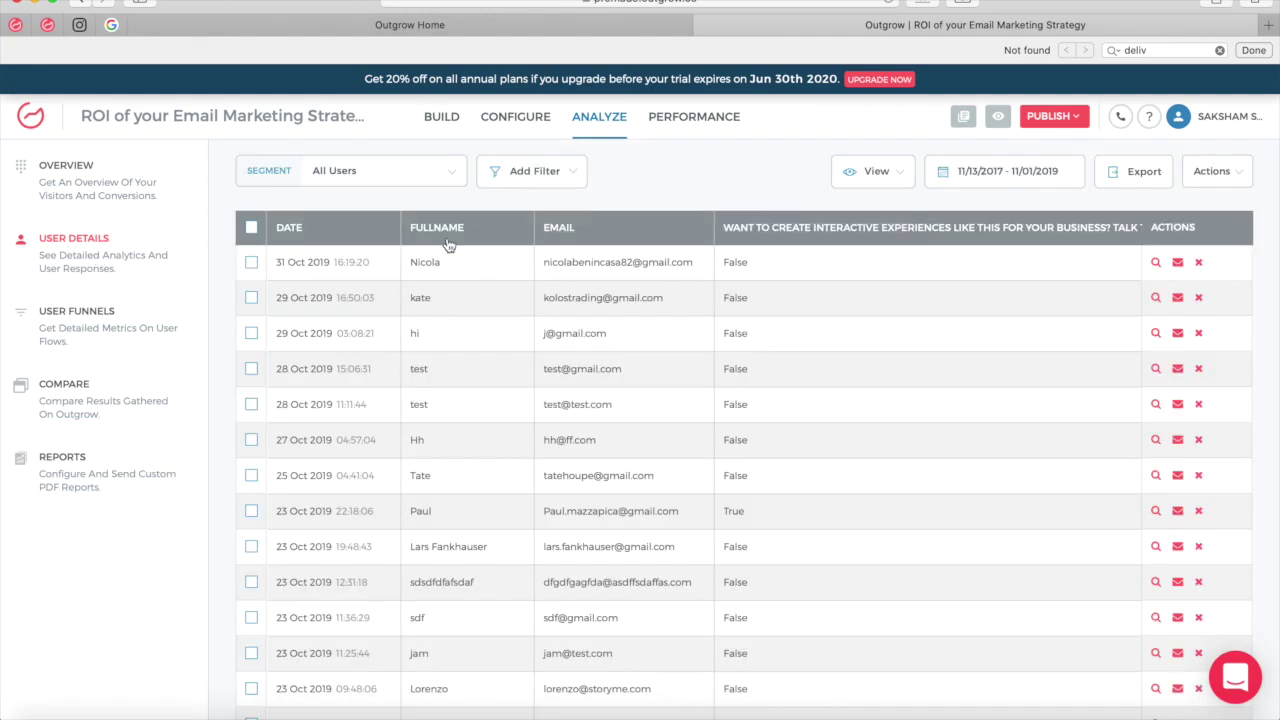
# Start a Question 1 filter on the leads, then dismiss its conditions.
pyautogui.click(530, 171)
pyautogui.scroll(-5, 565, 265)
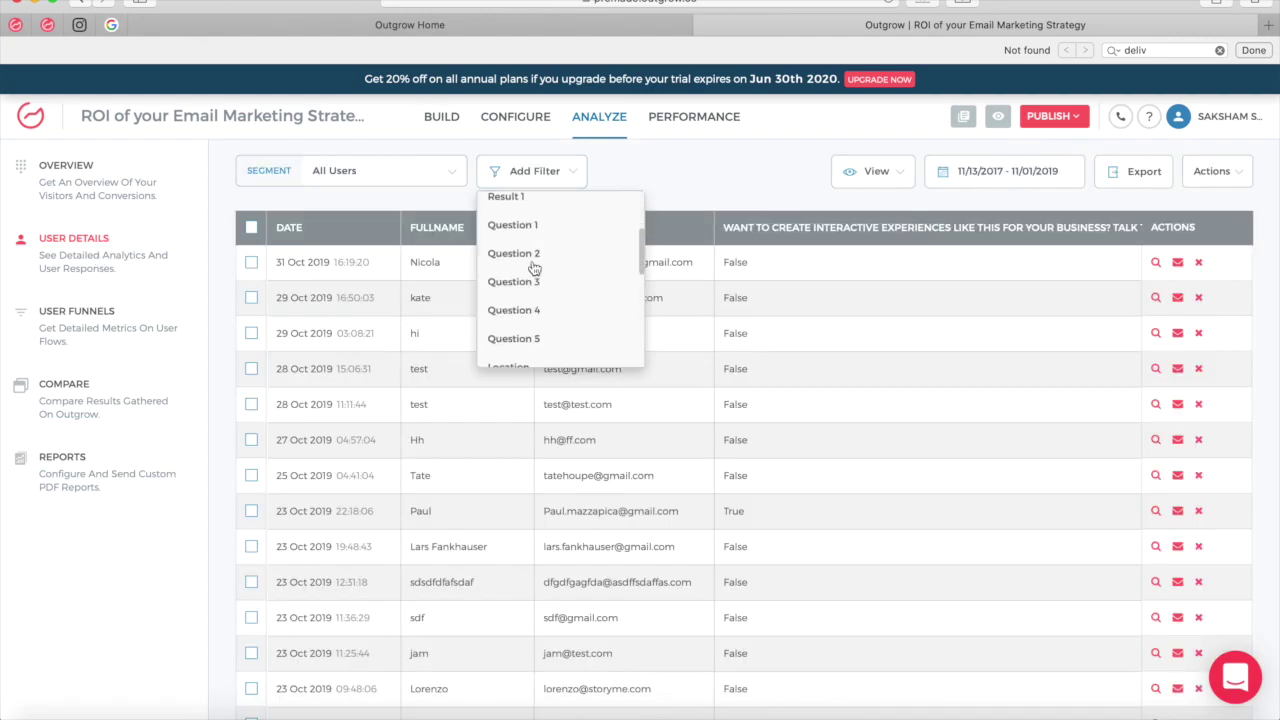
pyautogui.scroll(-5, 540, 268)
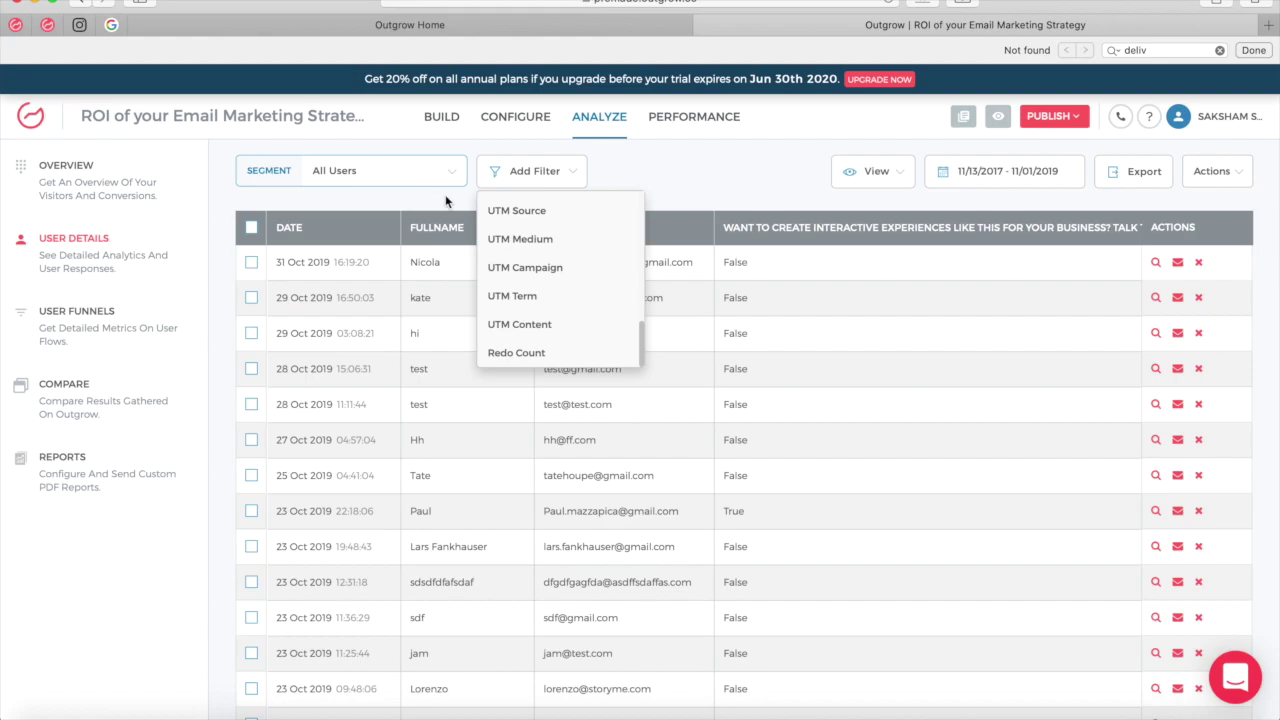
pyautogui.scroll(1, 556, 265)
pyautogui.scroll(5, 556, 265)
pyautogui.scroll(-2, 551, 266)
pyautogui.scroll(-2, 543, 371)
pyautogui.scroll(-1, 551, 374)
pyautogui.click(554, 356)
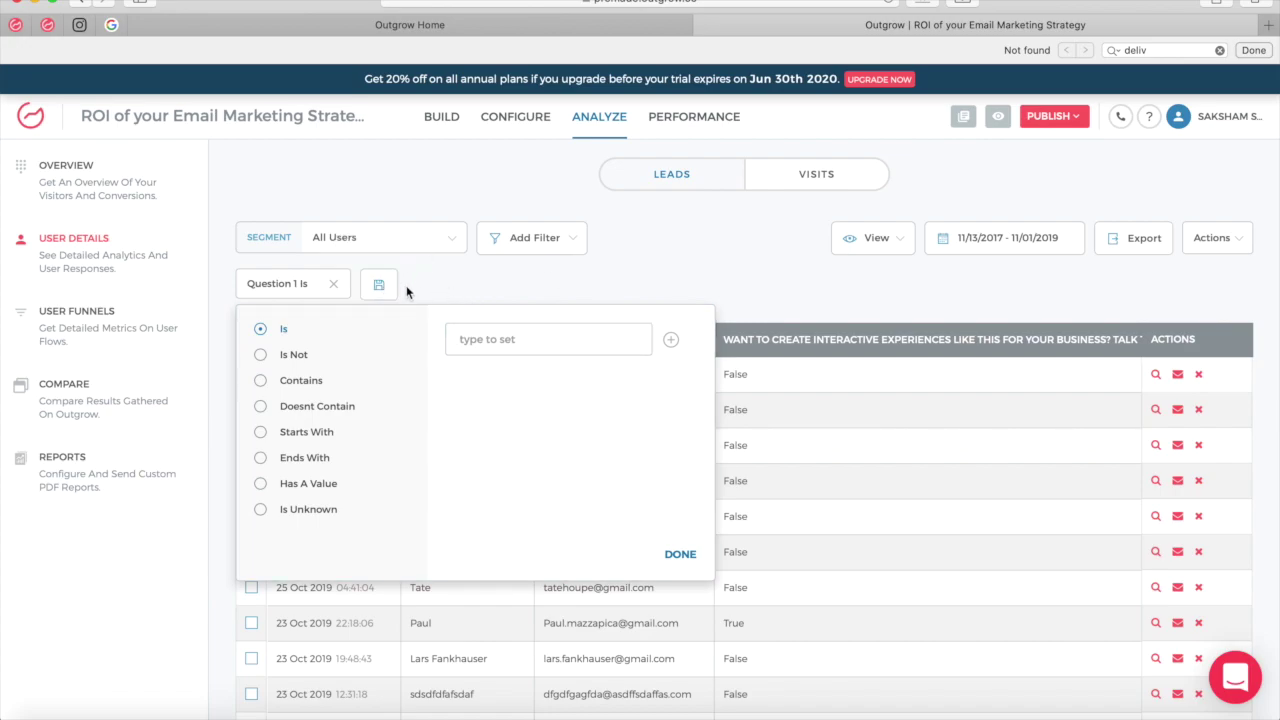
pyautogui.click(687, 562)
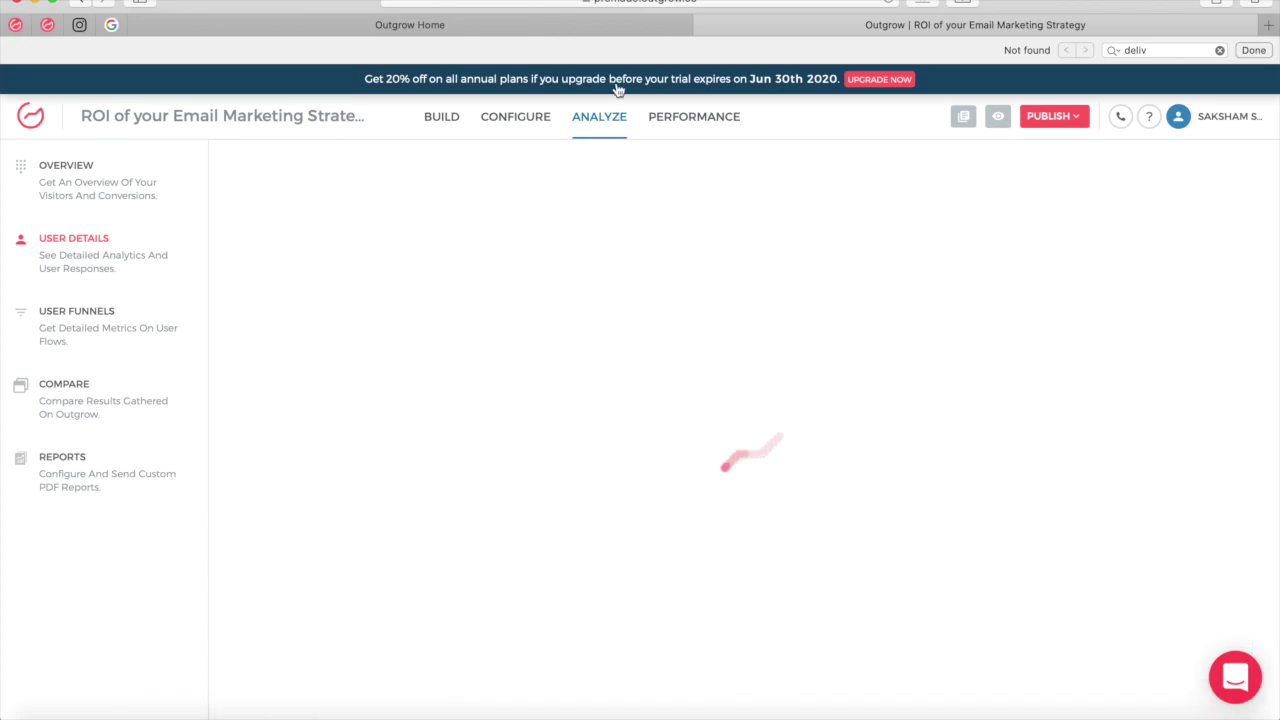
# Return to Configure and reopen Campaign Monitor's settings with its Reconfigure gear.
pyautogui.click(520, 118)
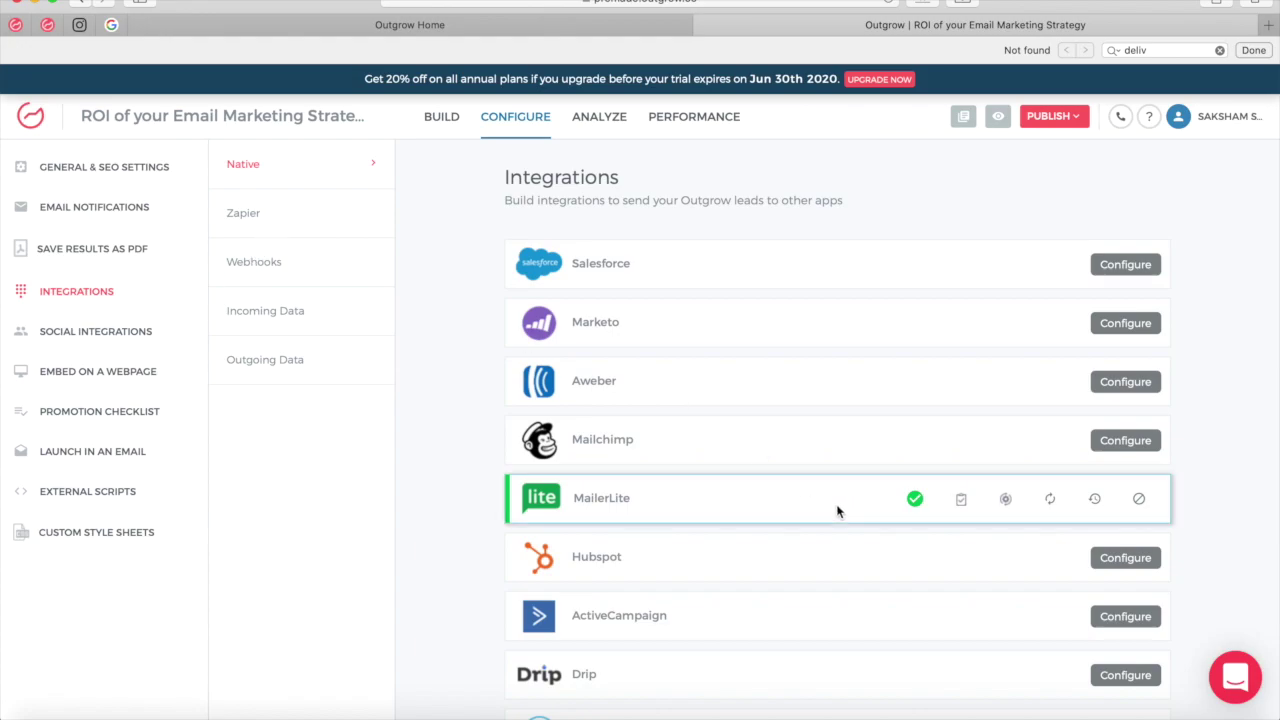
pyautogui.scroll(-5, 1031, 505)
pyautogui.scroll(-2, 1031, 505)
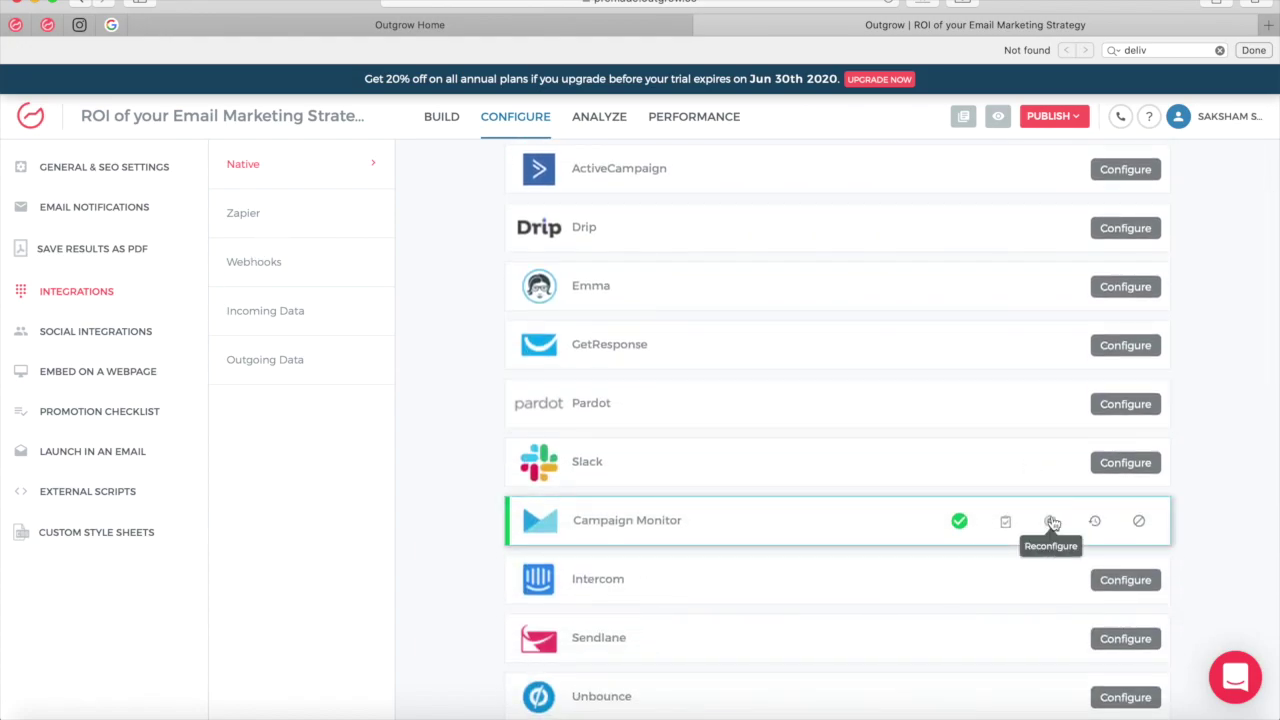
pyautogui.click(1050, 521)
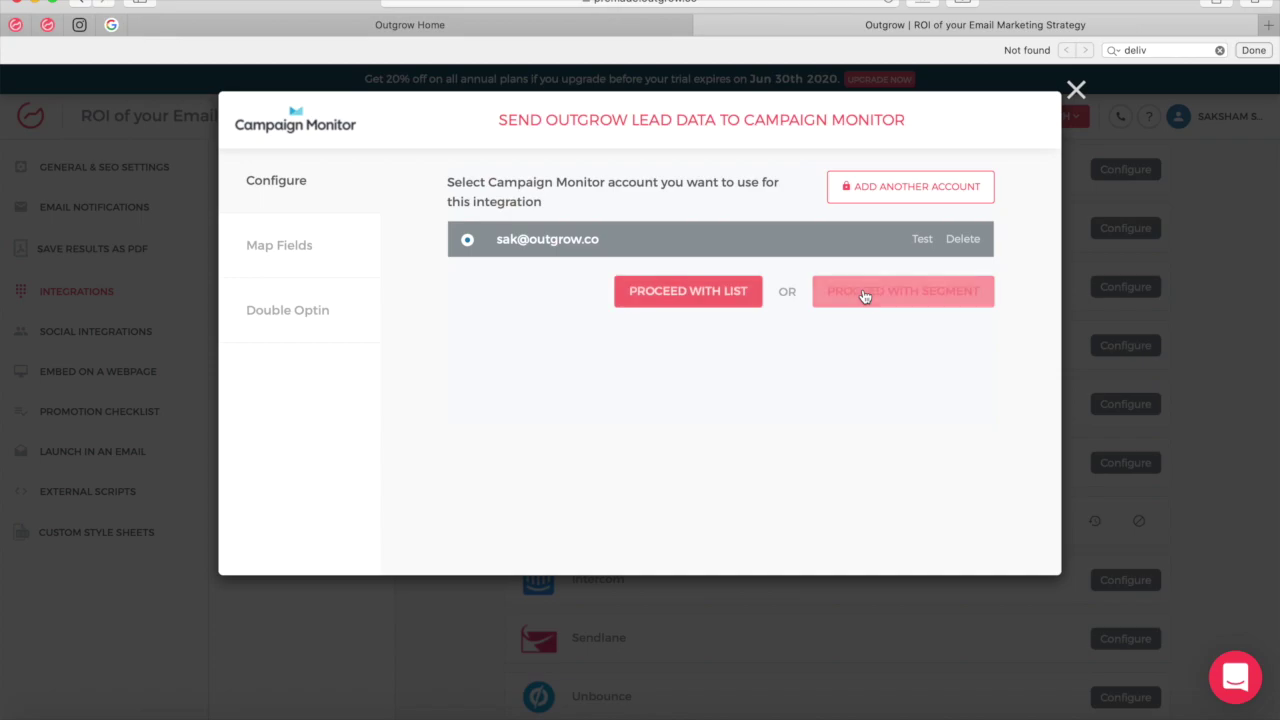